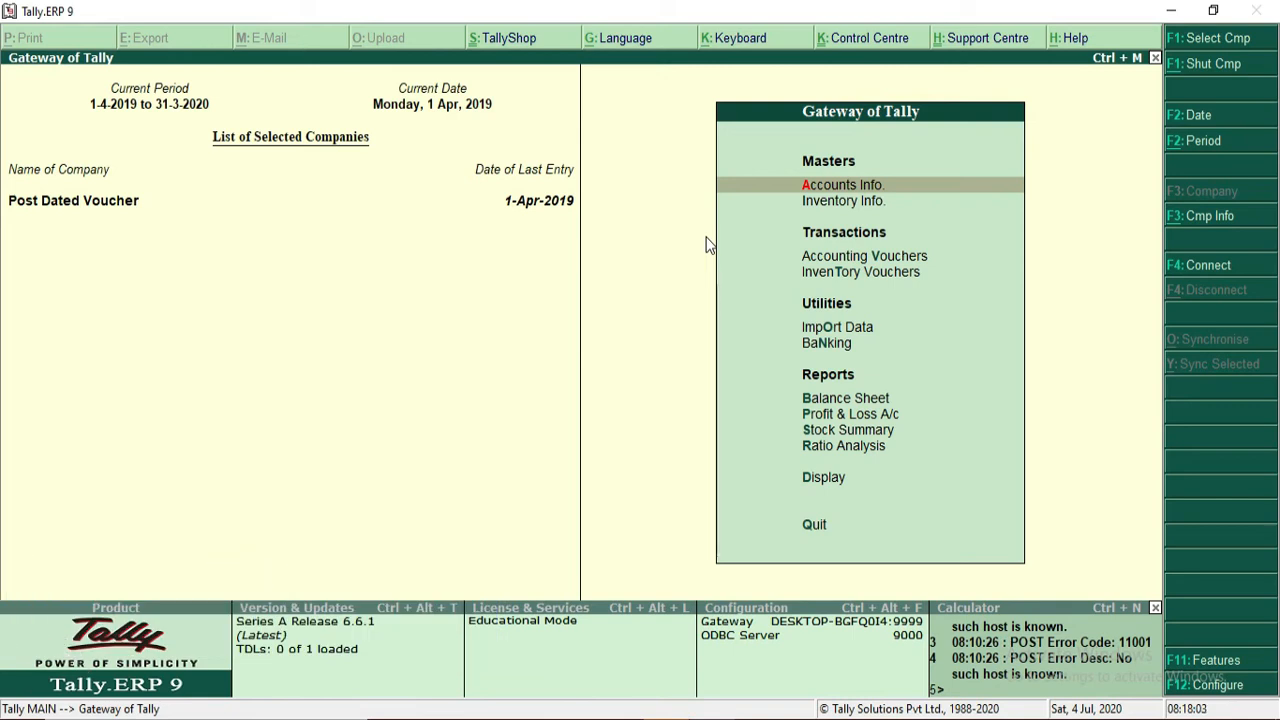
Step: Check the reversing journals and optional vouchers setting in the company's accounting features, then accept the form
{"action": "key", "text": "F11"}
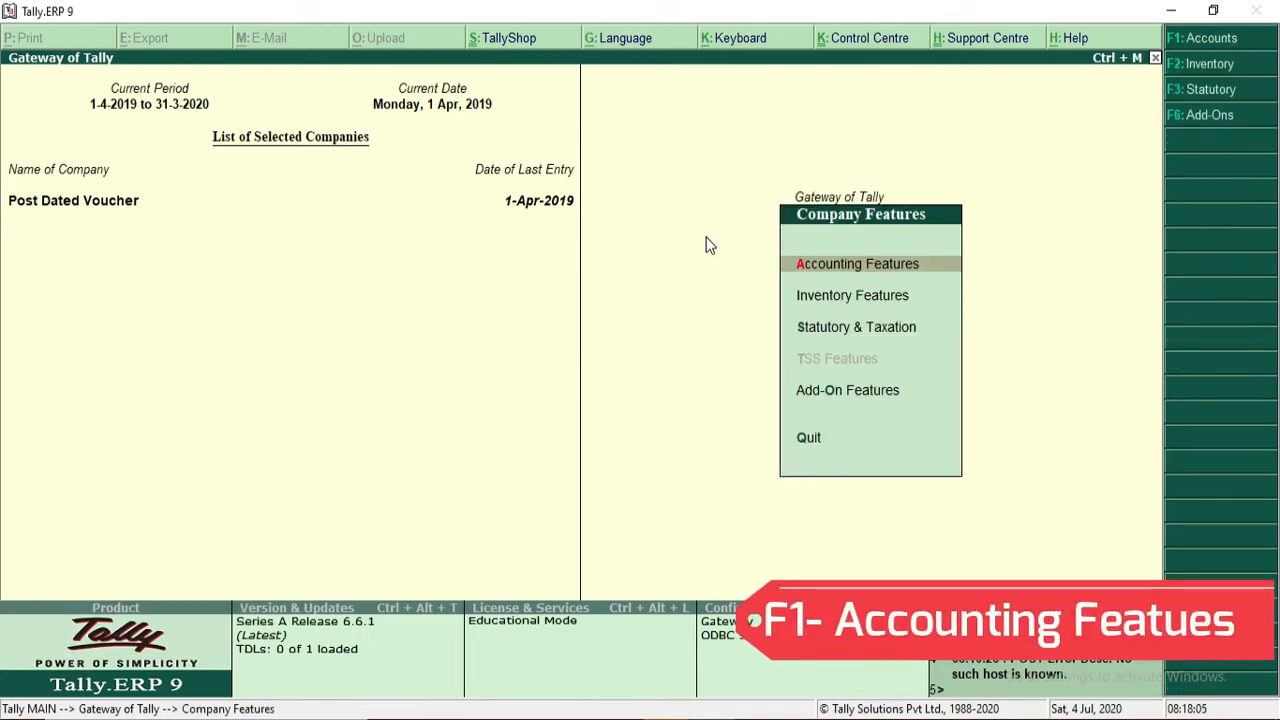
{"action": "key", "text": "F1"}
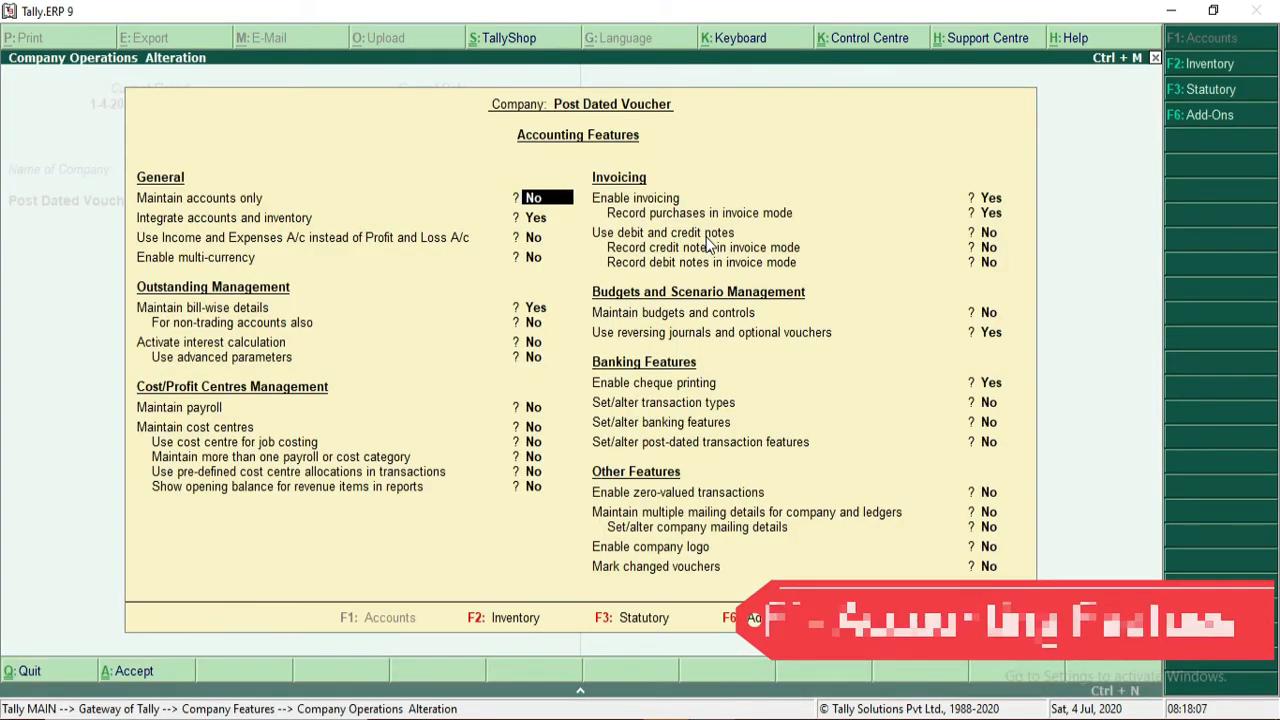
{"action": "key", "text": "Return"}
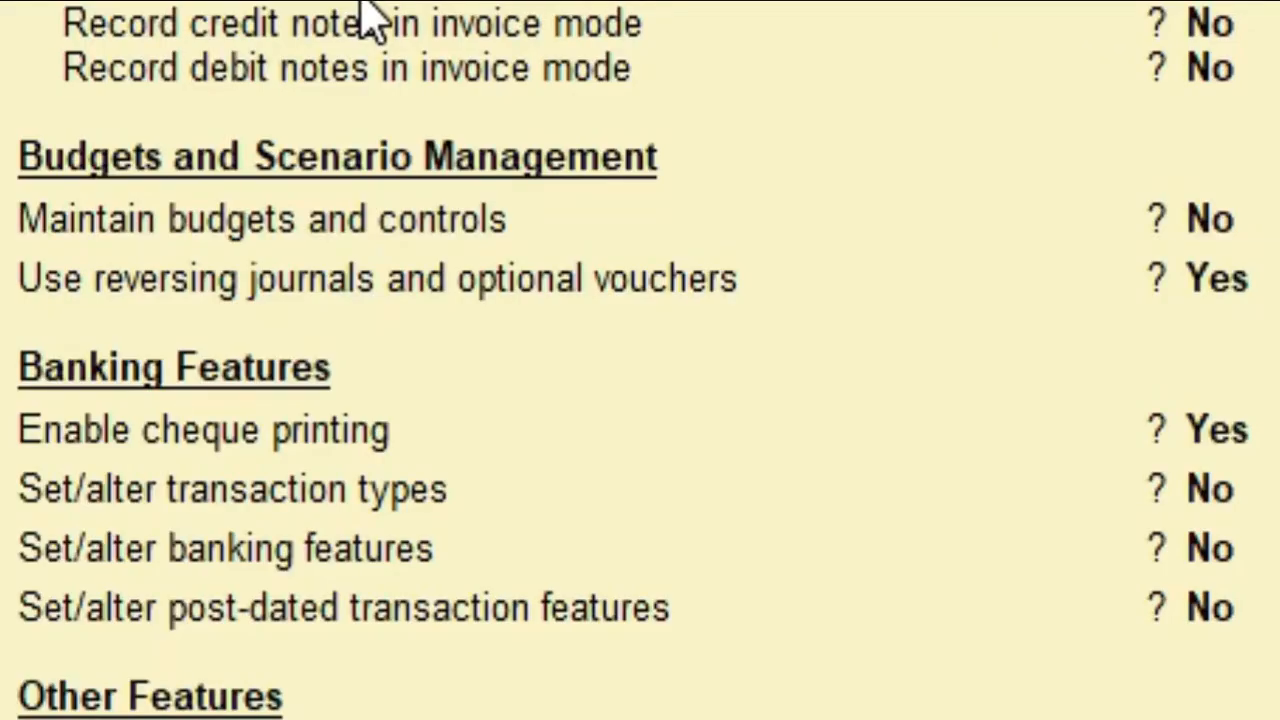
{"action": "key", "text": "Return"}
{"action": "key", "text": "Return"}
{"action": "key", "text": "Return"}
{"action": "key", "text": "Up"}
{"action": "key", "text": "Up"}
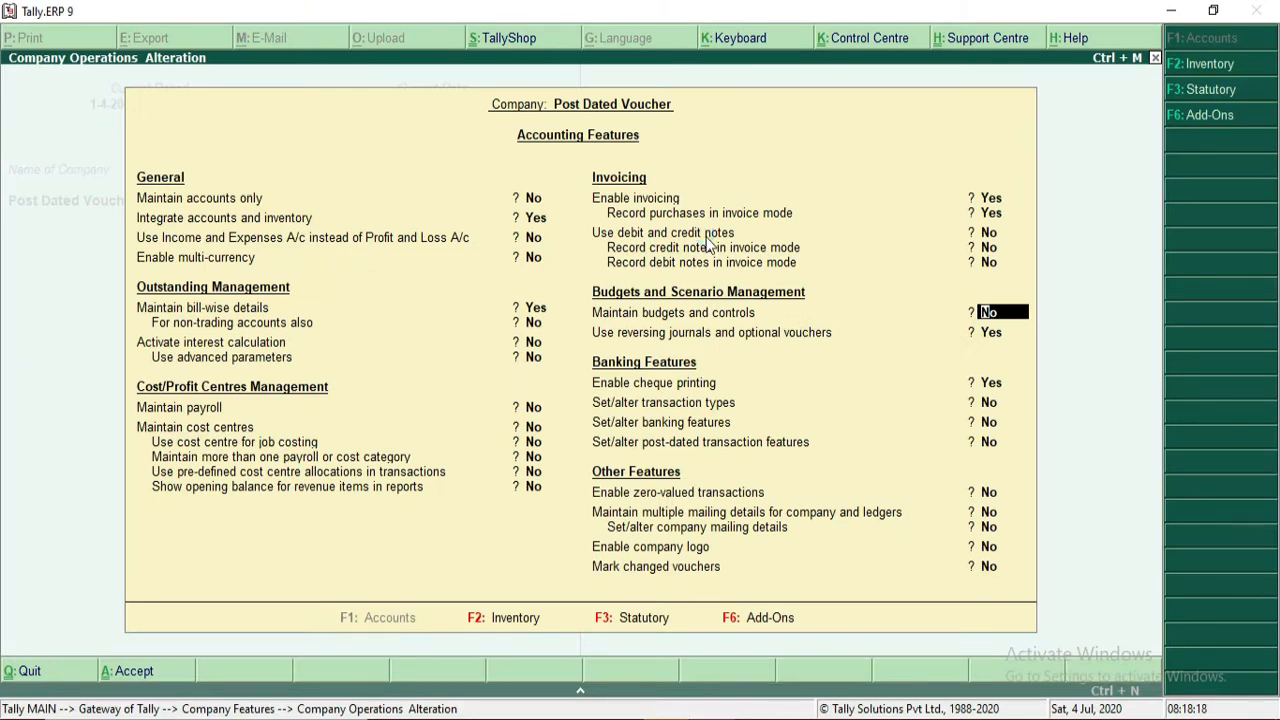
{"action": "key", "text": "ctrl+a"}
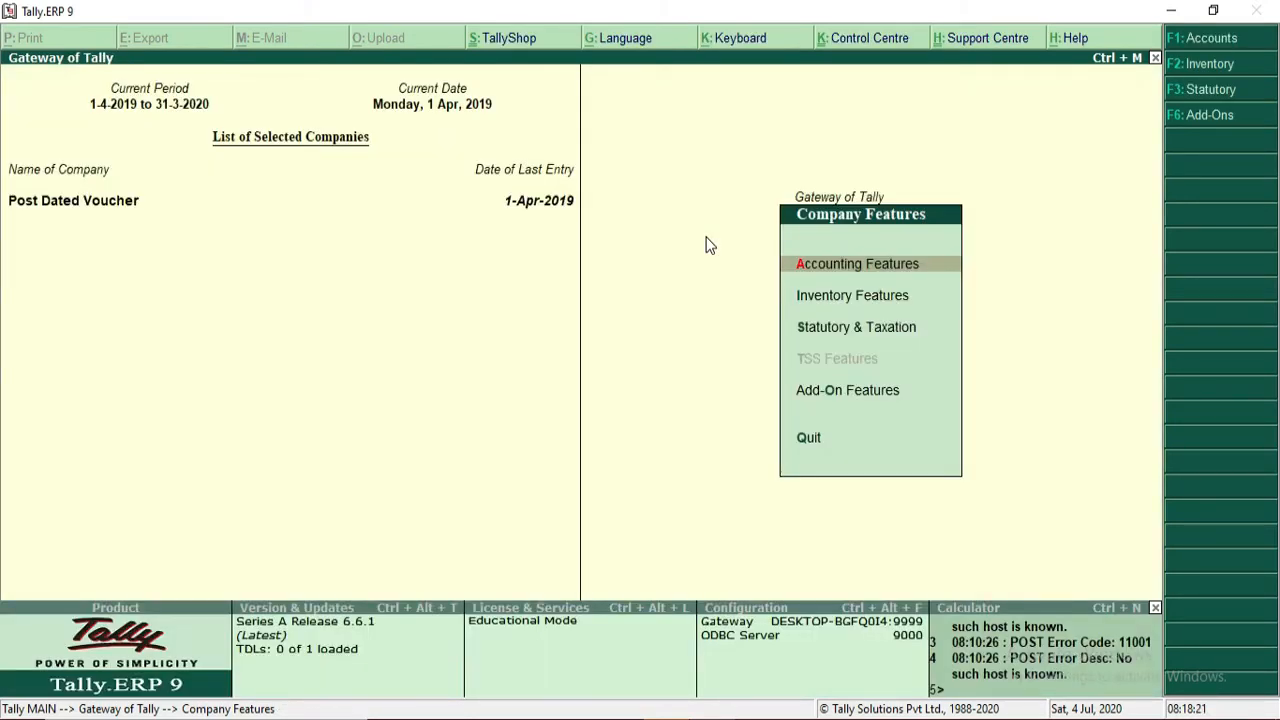
{"action": "key", "text": "Escape"}
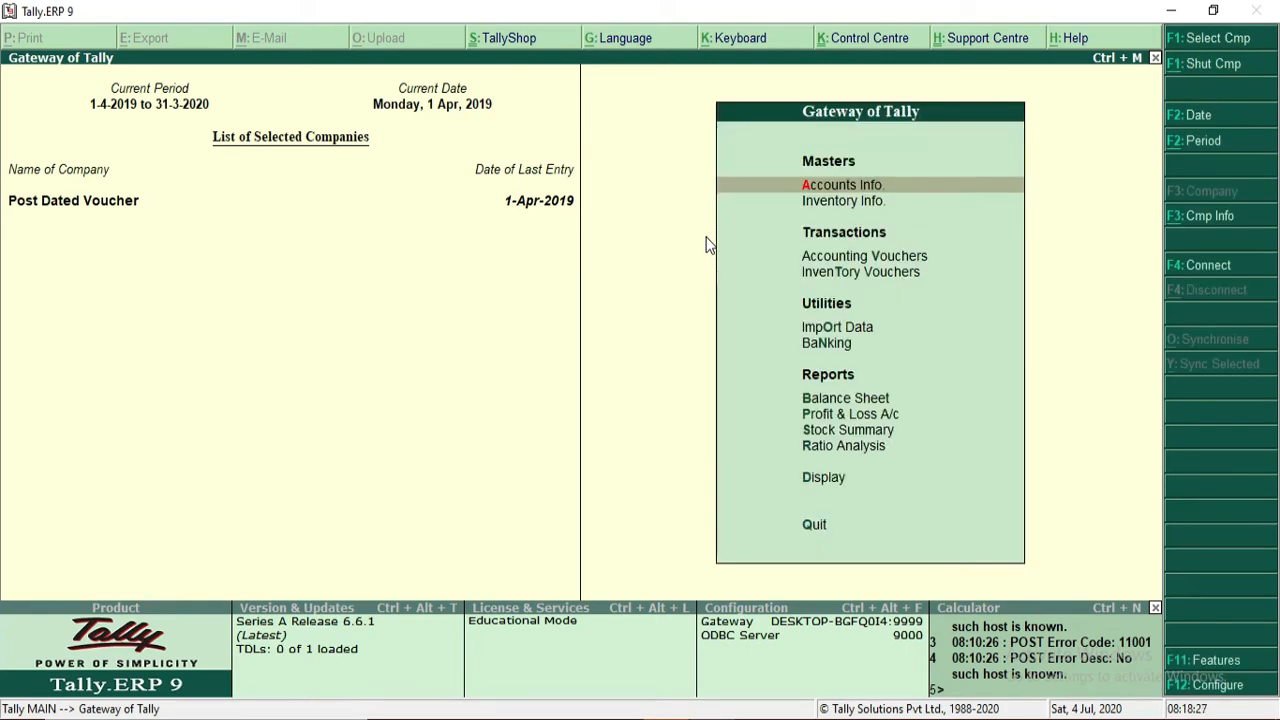
Step: Start a new payment entry in the accounting vouchers
{"action": "key", "text": "Down"}
{"action": "key", "text": "Down"}
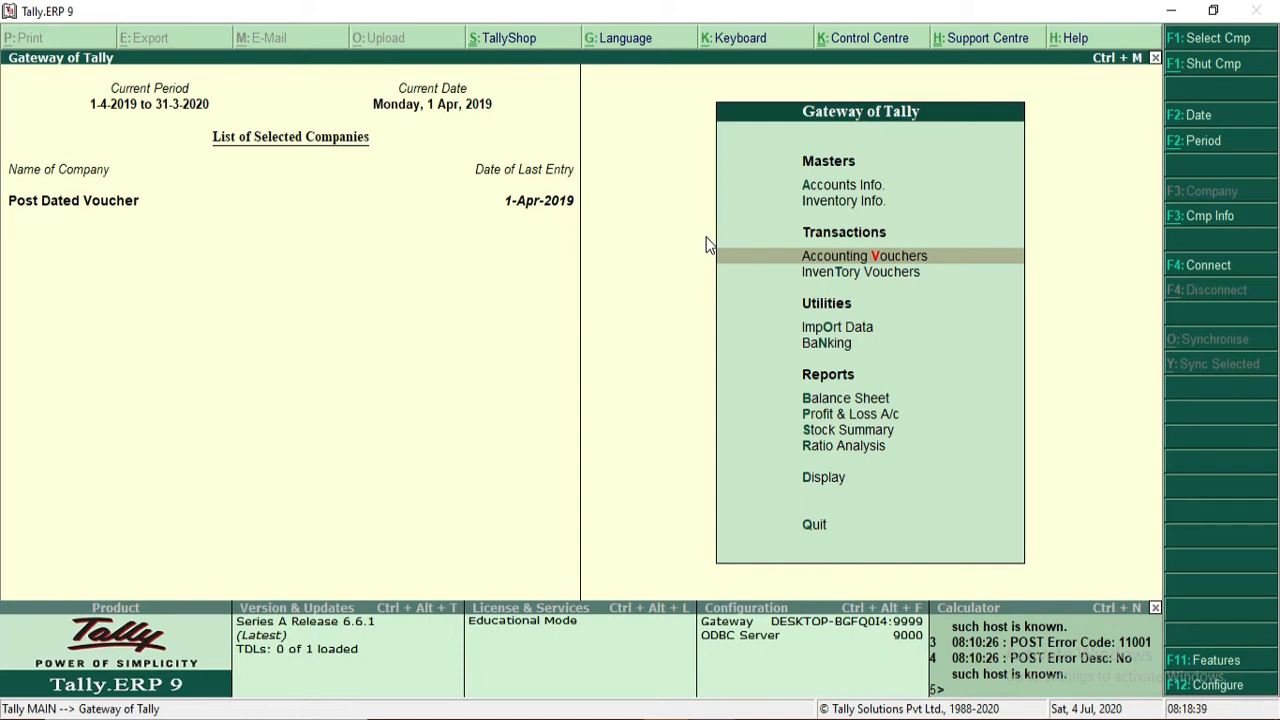
{"action": "key", "text": "Return"}
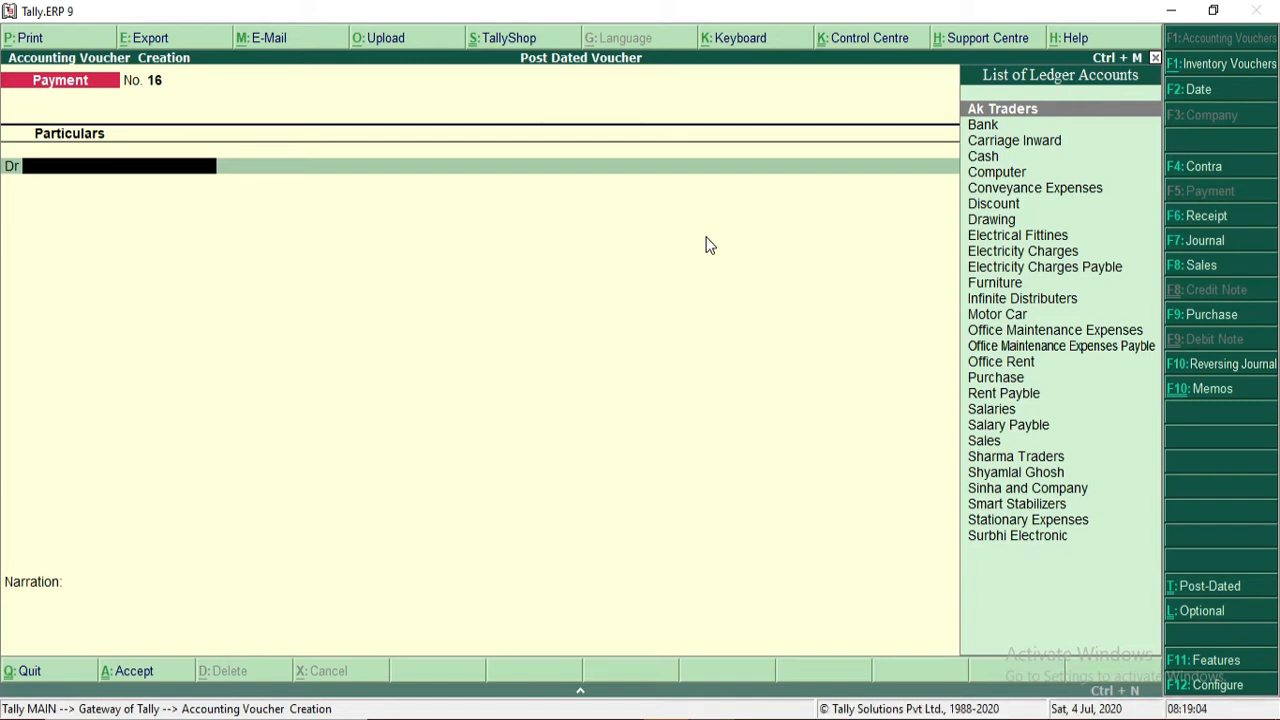
Step: Create a new ledger with the payee's name under Sundry Creditors for the payment voucher's debit line
{"action": "type", "text": "Ra"}
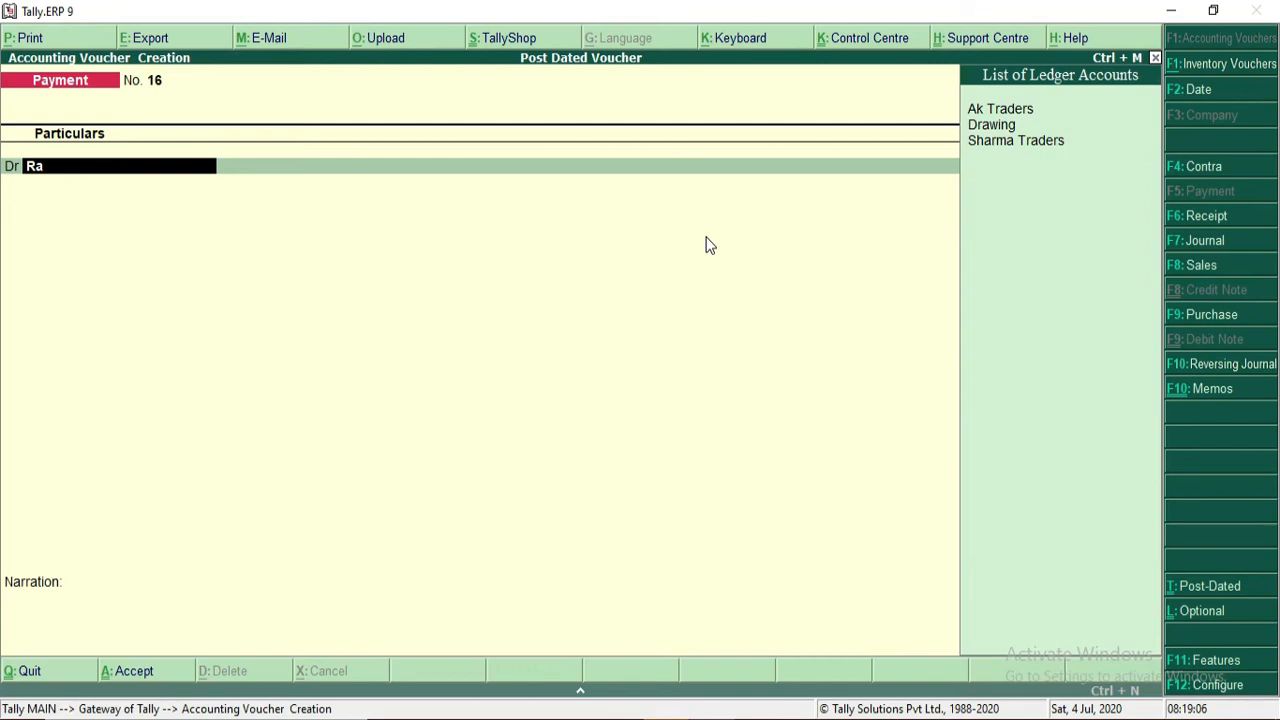
{"action": "key", "text": "alt+c"}
{"action": "type", "text": "Ram"}
{"action": "key", "text": "Return"}
{"action": "key", "text": "Return"}
{"action": "type", "text": "S"}
{"action": "key", "text": "Down"}
{"action": "key", "text": "Down"}
{"action": "key", "text": "Down"}
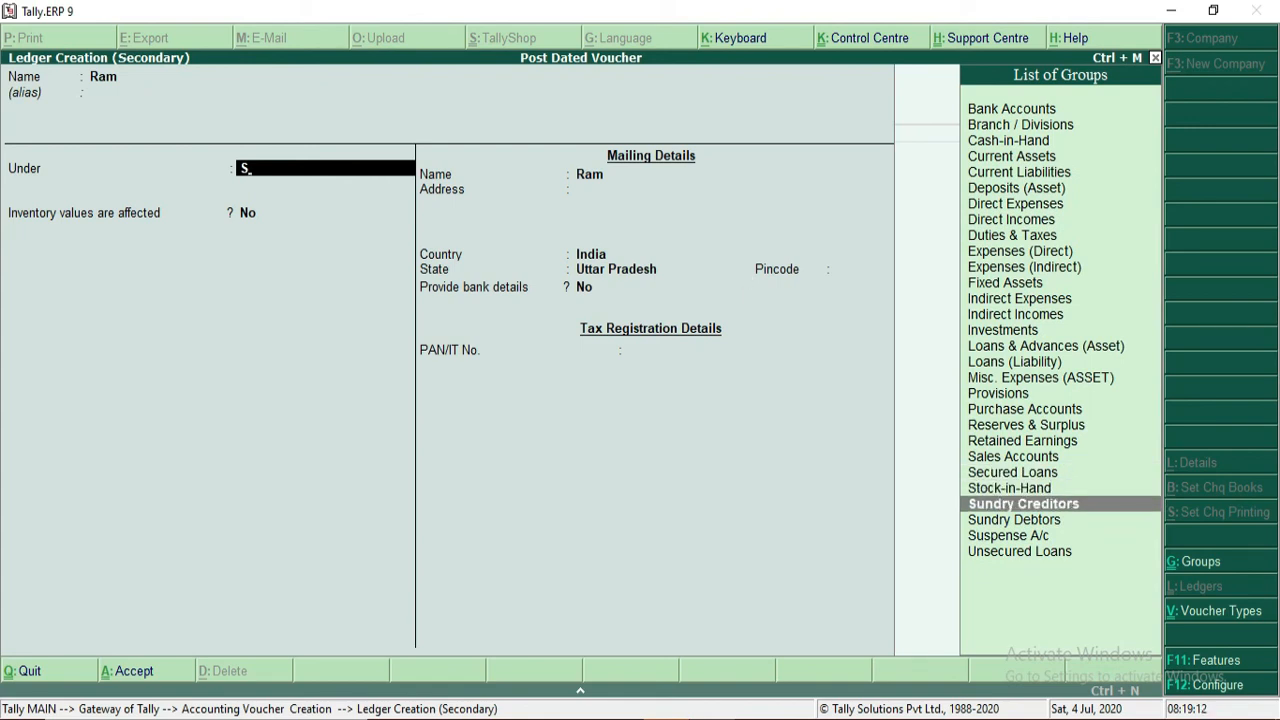
{"action": "key", "text": "Return"}
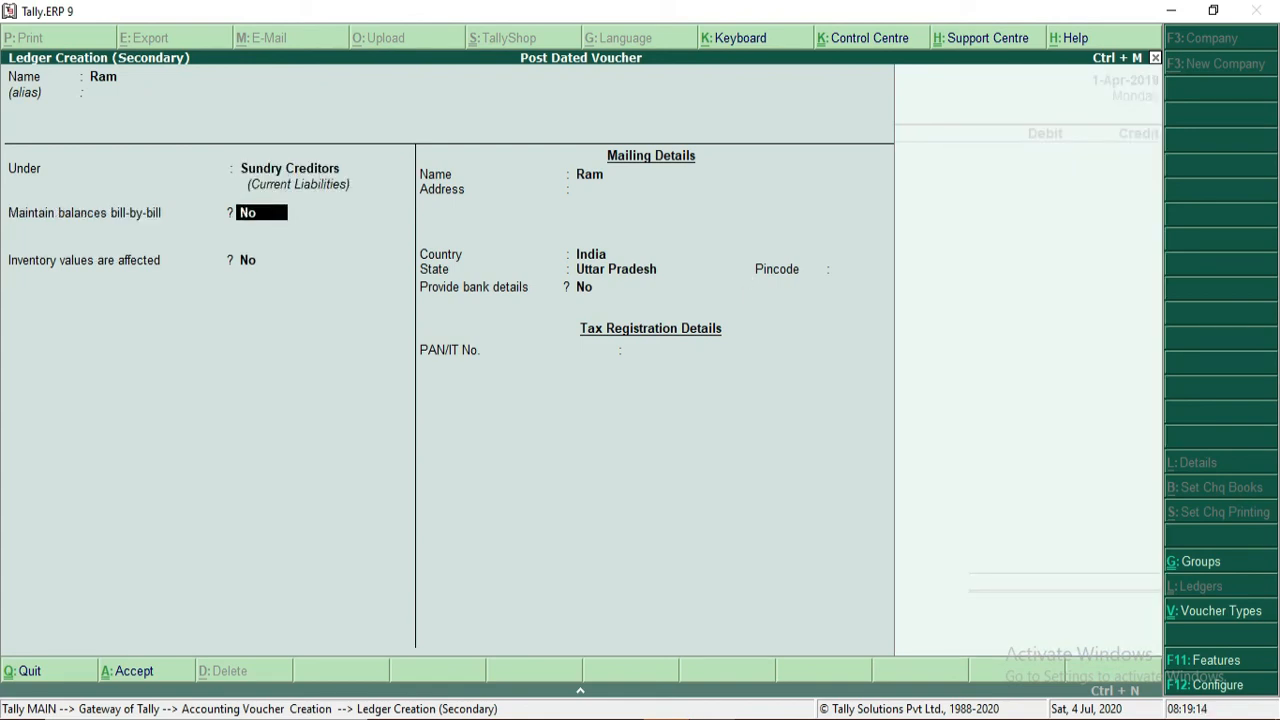
{"action": "key", "text": "ctrl+a"}
Step: Debit the payee's ledger with 1000 and choose Bank as the credit ledger
{"action": "type", "text": "1000"}
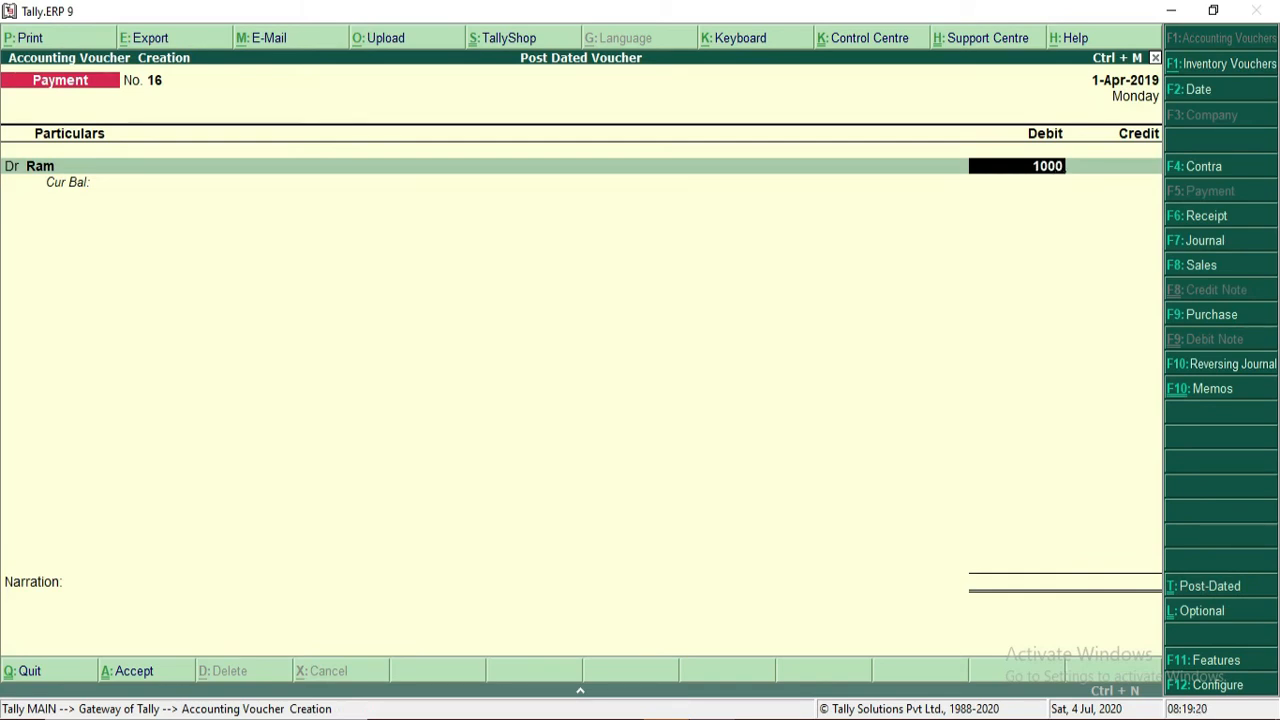
{"action": "key", "text": "Return"}
{"action": "key", "text": "Return"}
{"action": "type", "text": "Ban"}
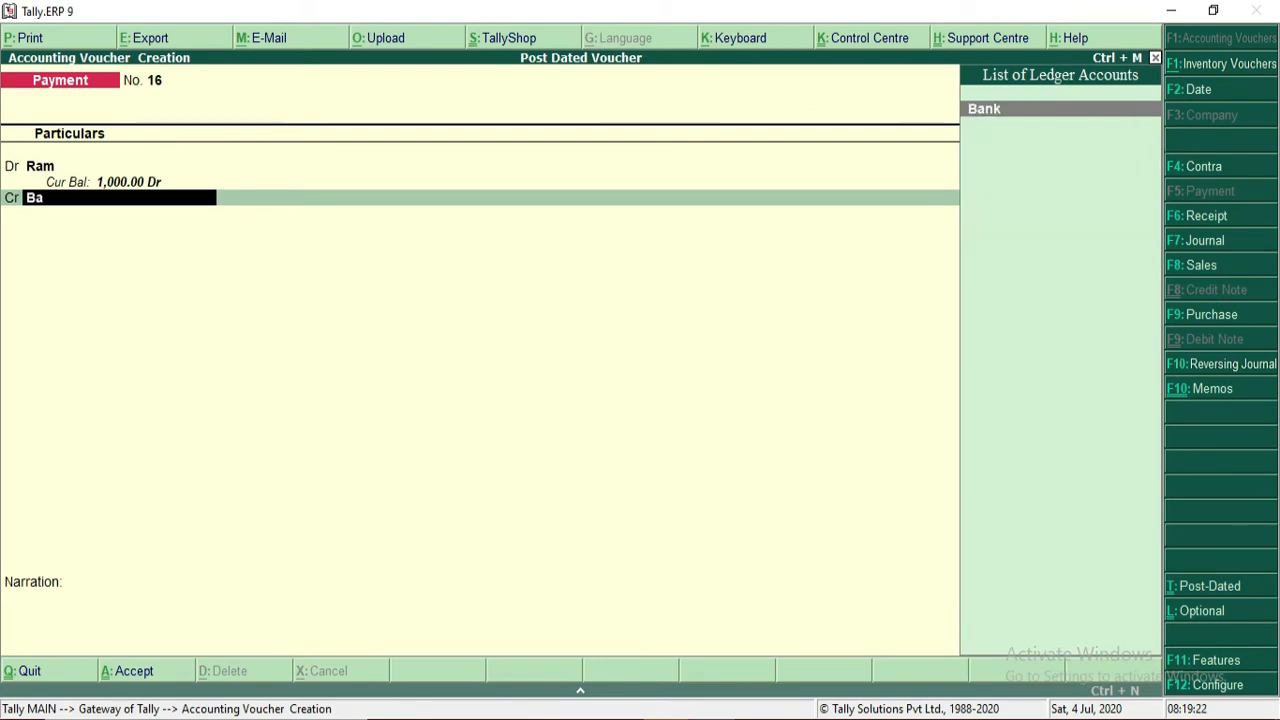
{"action": "key", "text": "Return"}
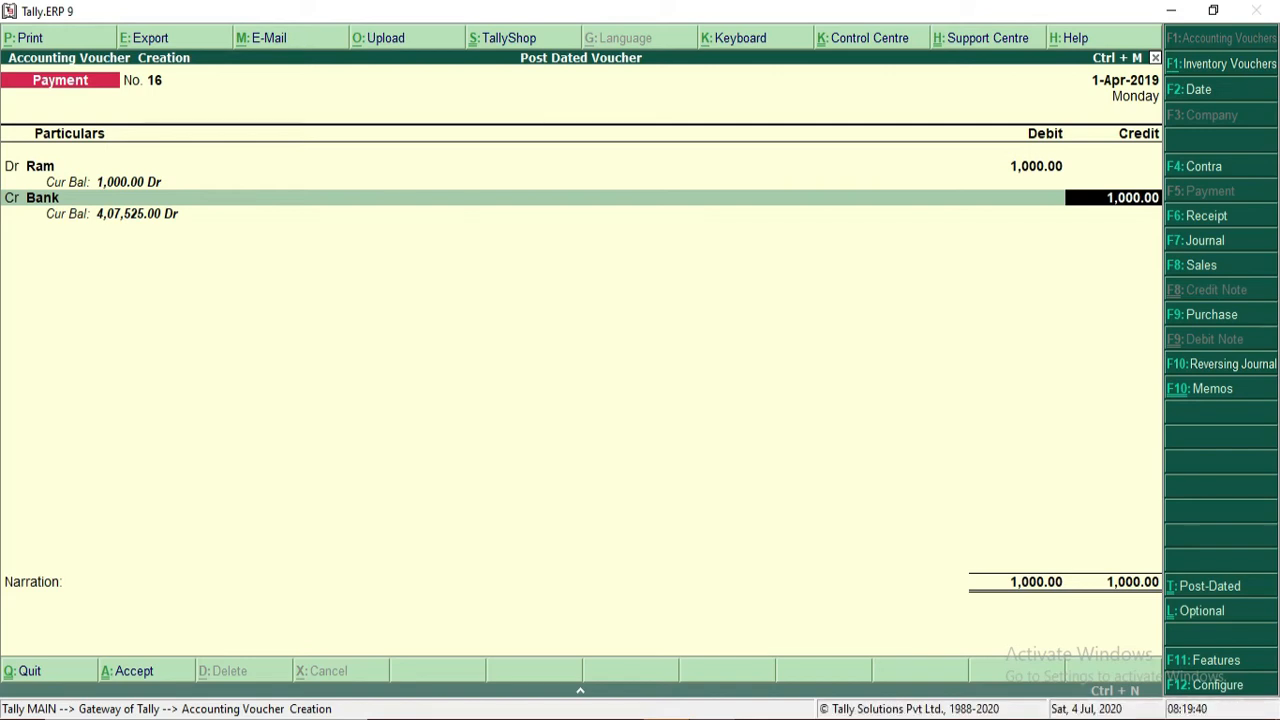
Step: Set the payment voucher's date to 1-5-2019
{"action": "key", "text": "F2"}
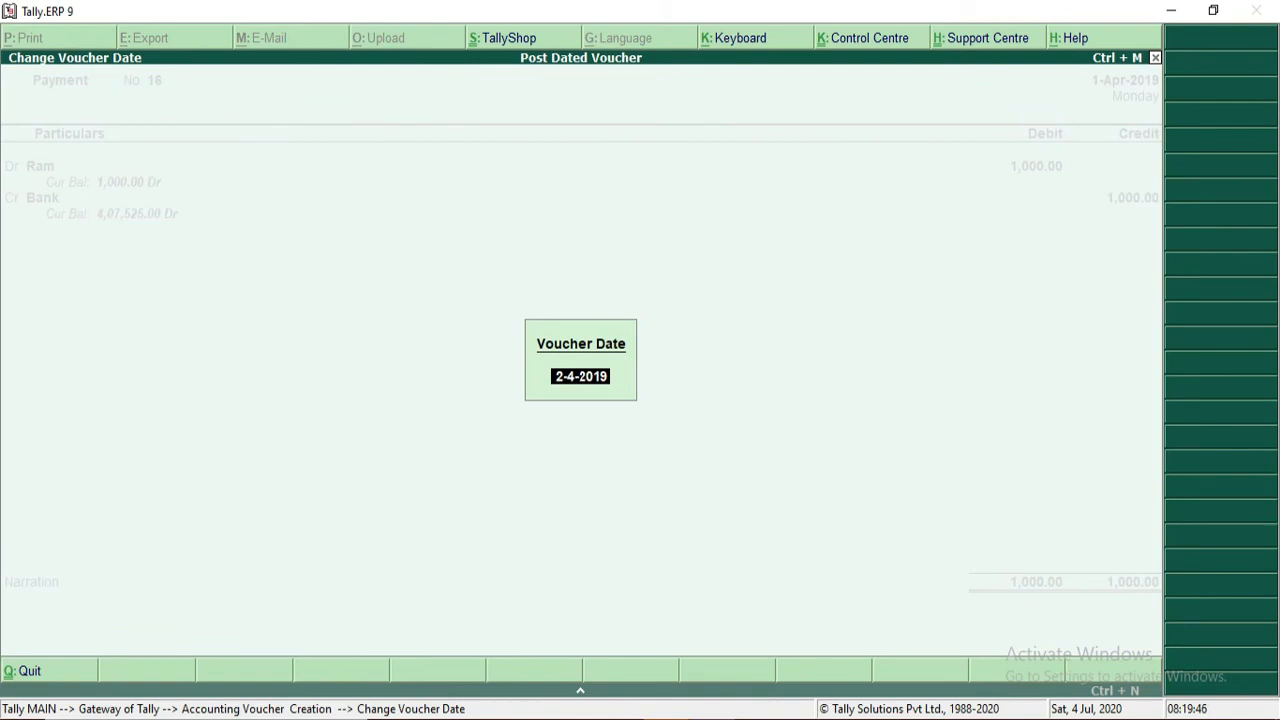
{"action": "type", "text": "1+5"}
{"action": "key", "text": "Return"}
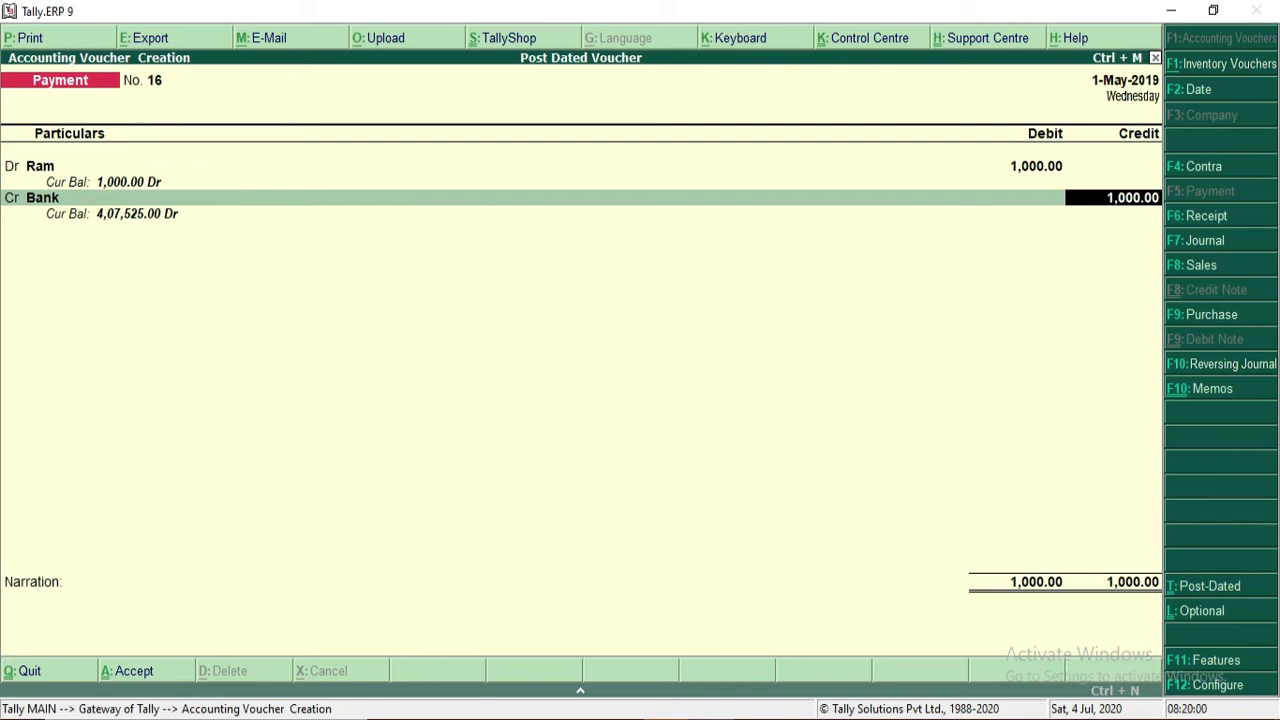
Step: Complete the bank allocation as a Cheque of 1,000.00 with cheque range Not Applicable and instrument date 1-May-2019
{"action": "key", "text": "Return"}
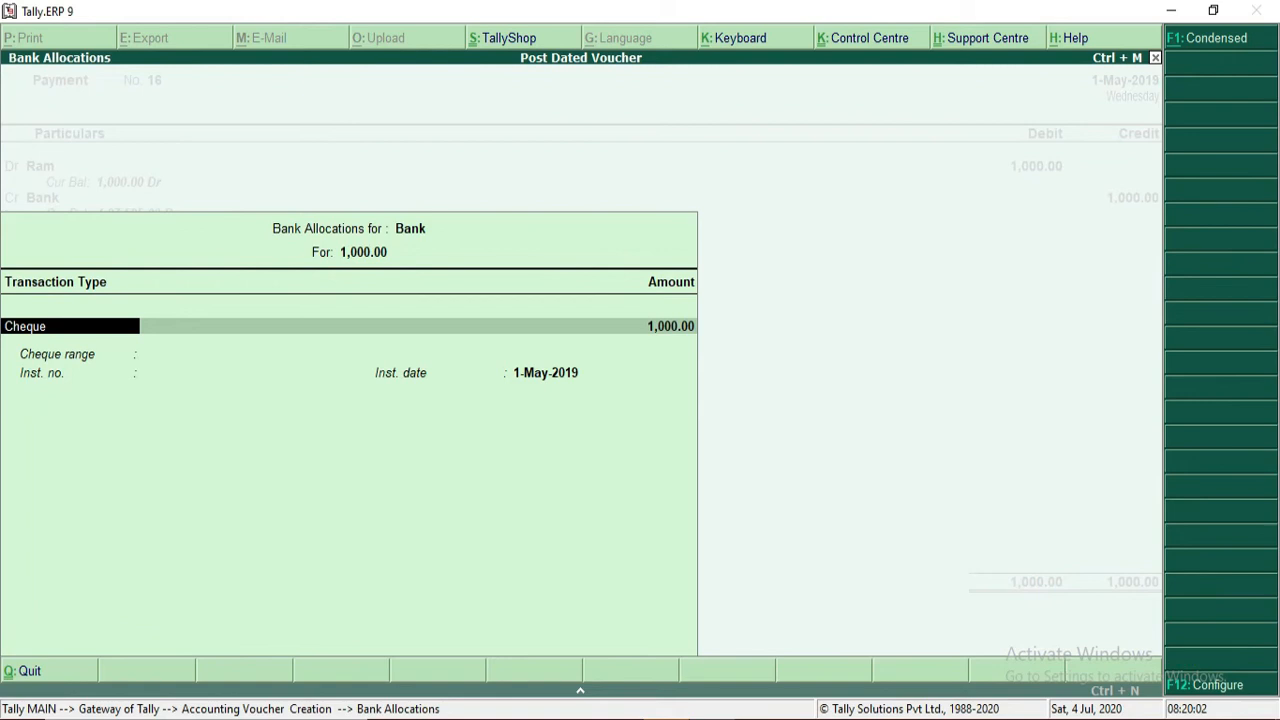
{"action": "key", "text": "Return"}
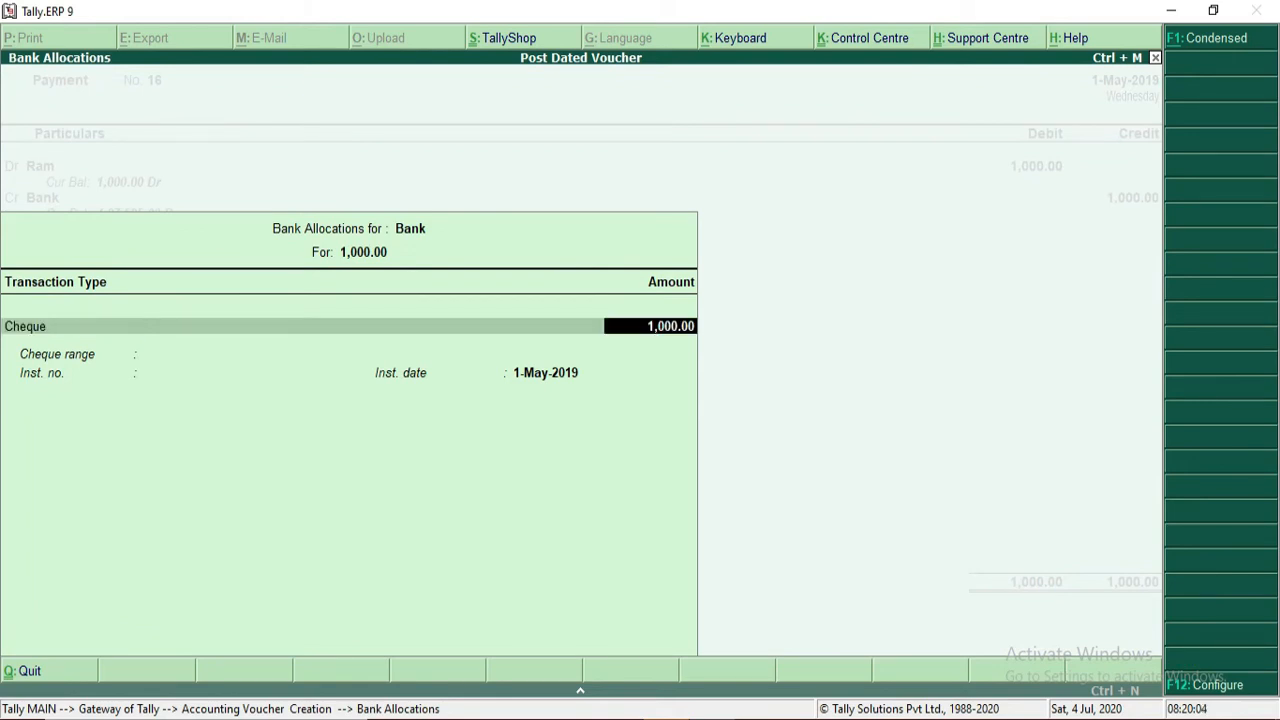
{"action": "key", "text": "BackSpace"}
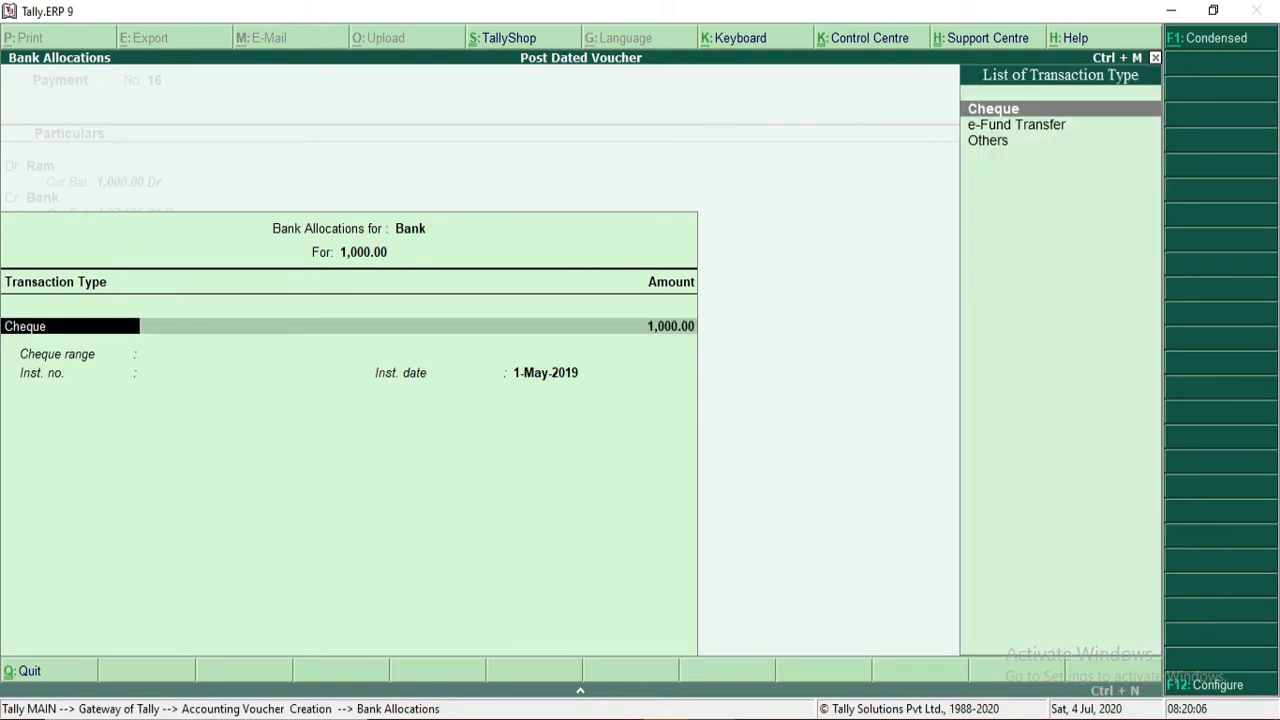
{"action": "key", "text": "Return"}
{"action": "key", "text": "Return"}
{"action": "key", "text": "Return"}
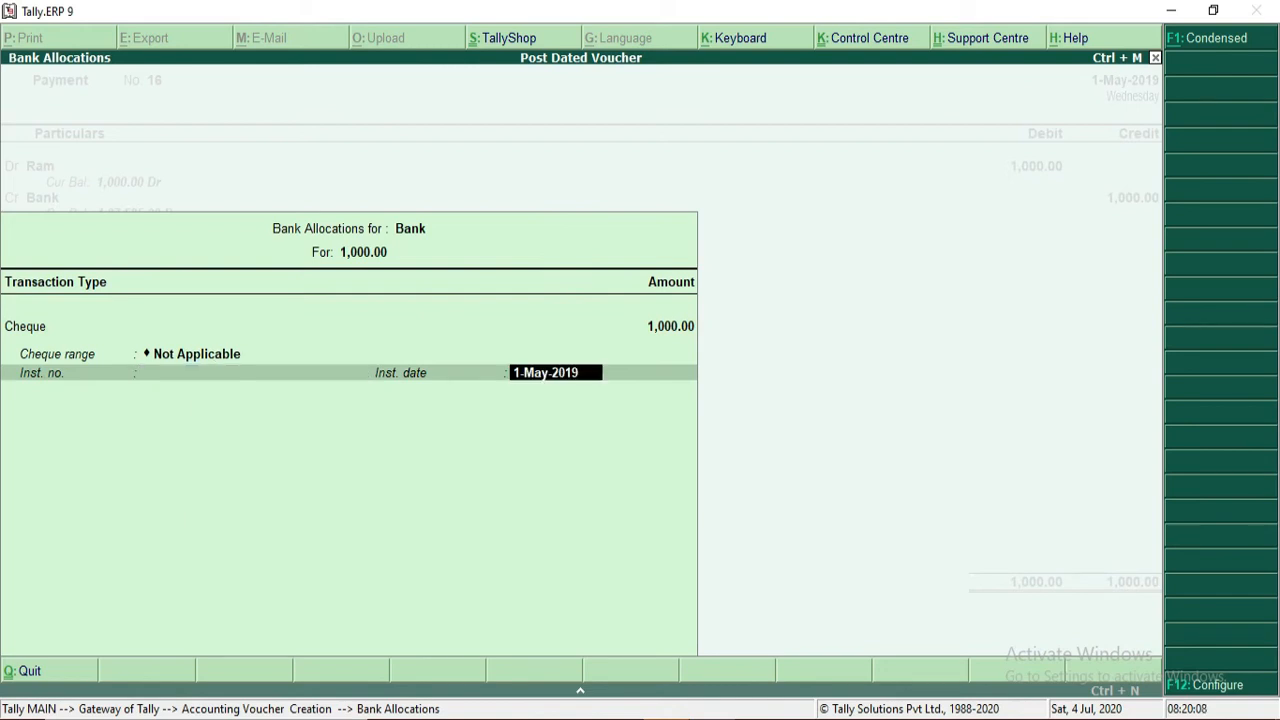
{"action": "key", "text": "Return"}
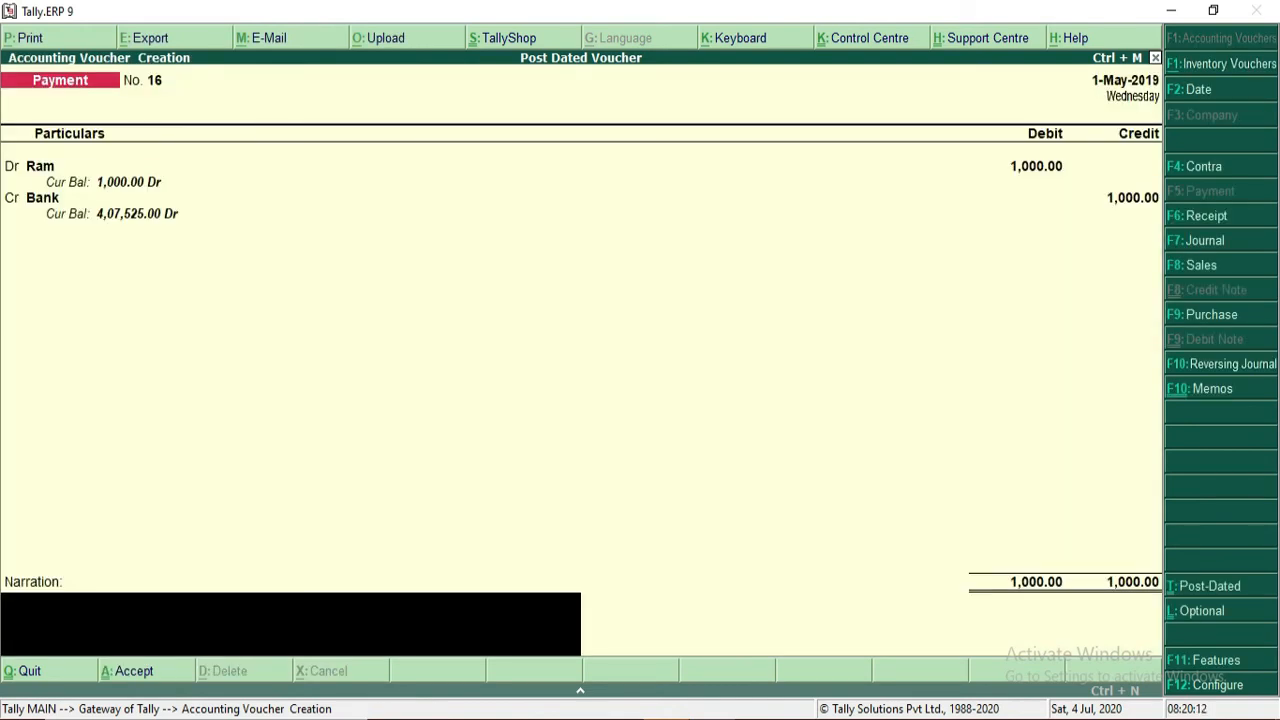
Step: Enter a narration stating that the cheque is paid to the payee by name, dated 1 May 2019
{"action": "type", "text": "cheque paid to ram"}
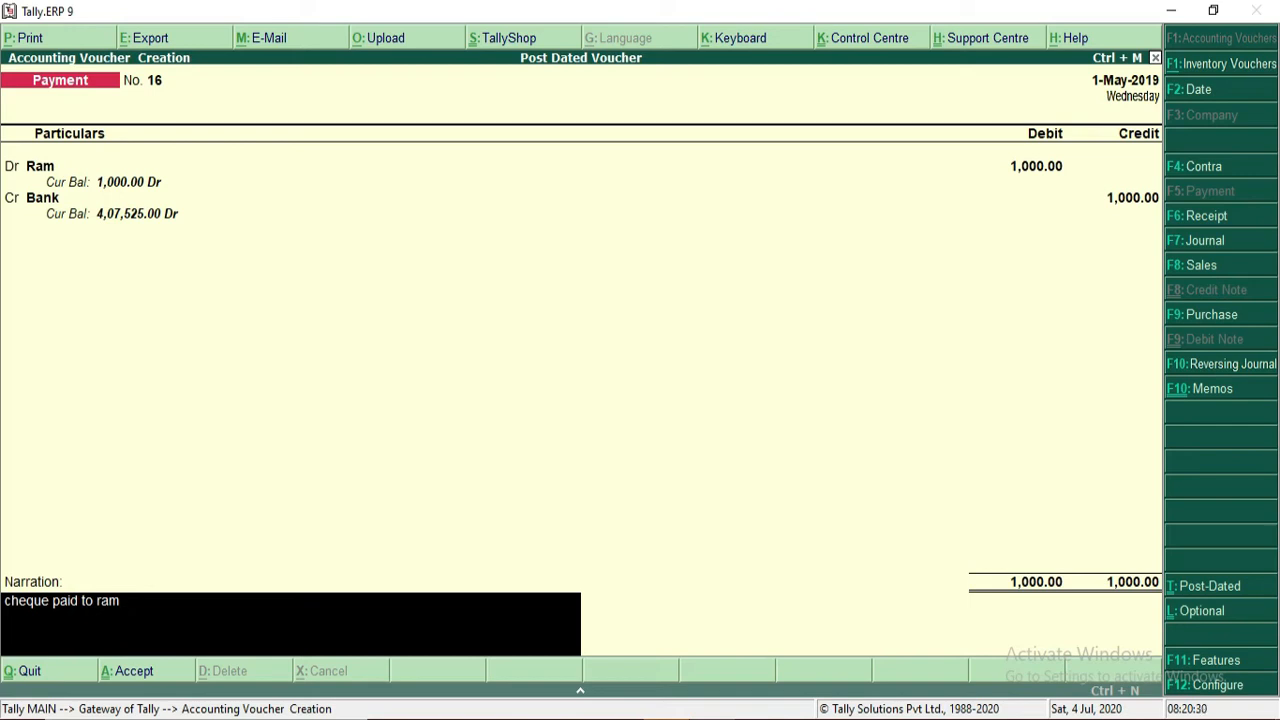
{"action": "type", "text": "dated1+"}
{"action": "key", "text": "BackSpace"}
{"action": "type", "text": "may2020"}
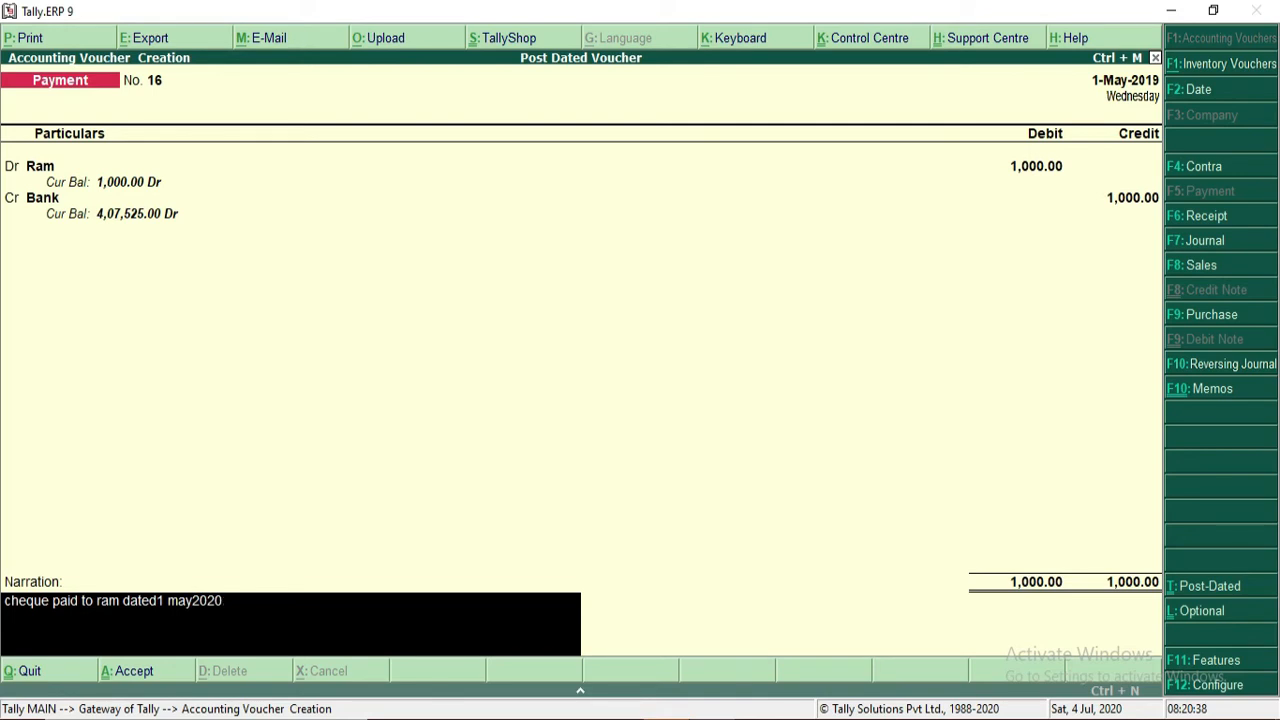
{"action": "key", "text": "BackSpace"}
{"action": "key", "text": "BackSpace"}
{"action": "type", "text": "19"}
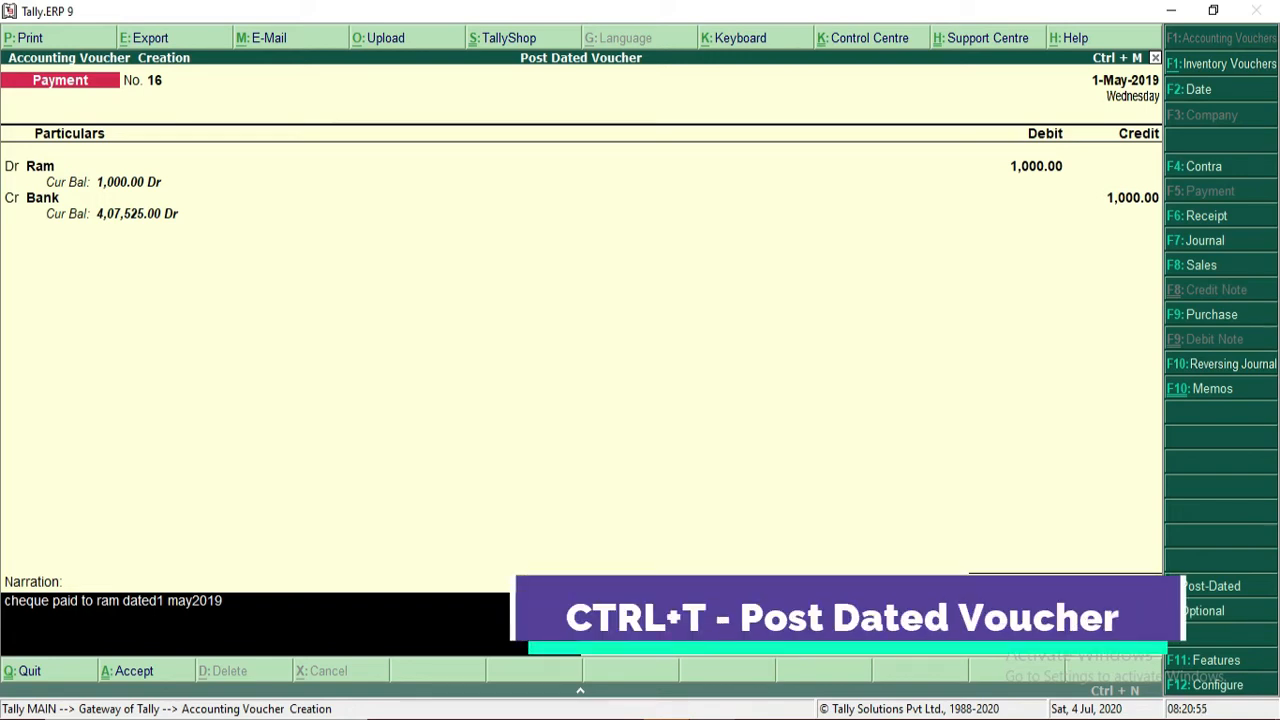
Step: Mark the payment voucher as post-dated, save it and leave voucher creation
{"action": "key", "text": "ctrl+t"}
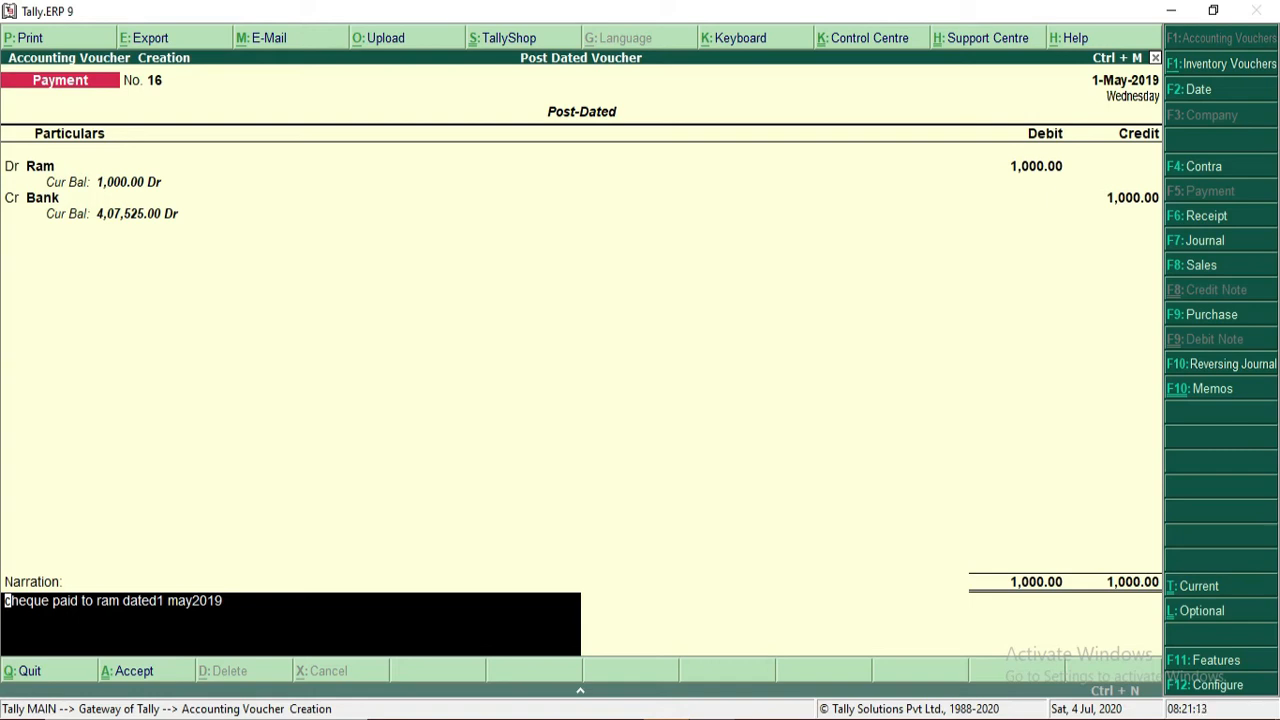
{"action": "key", "text": "Return"}
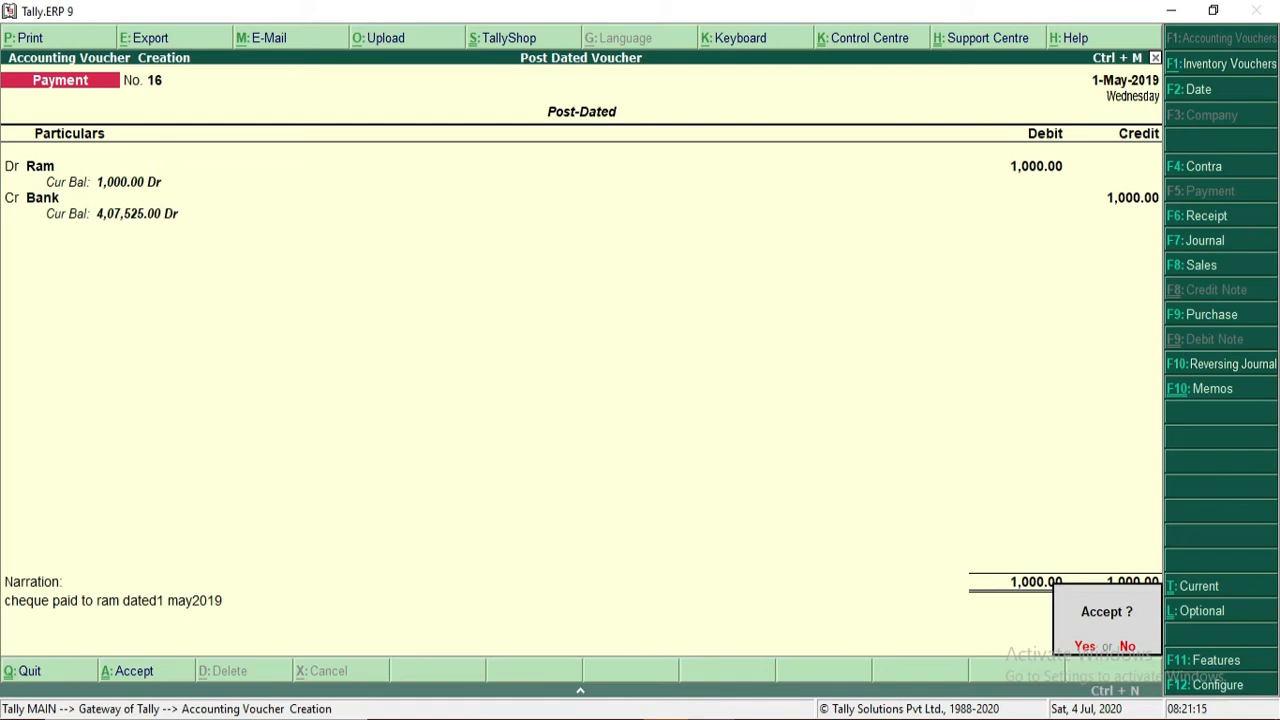
{"action": "key", "text": "Return"}
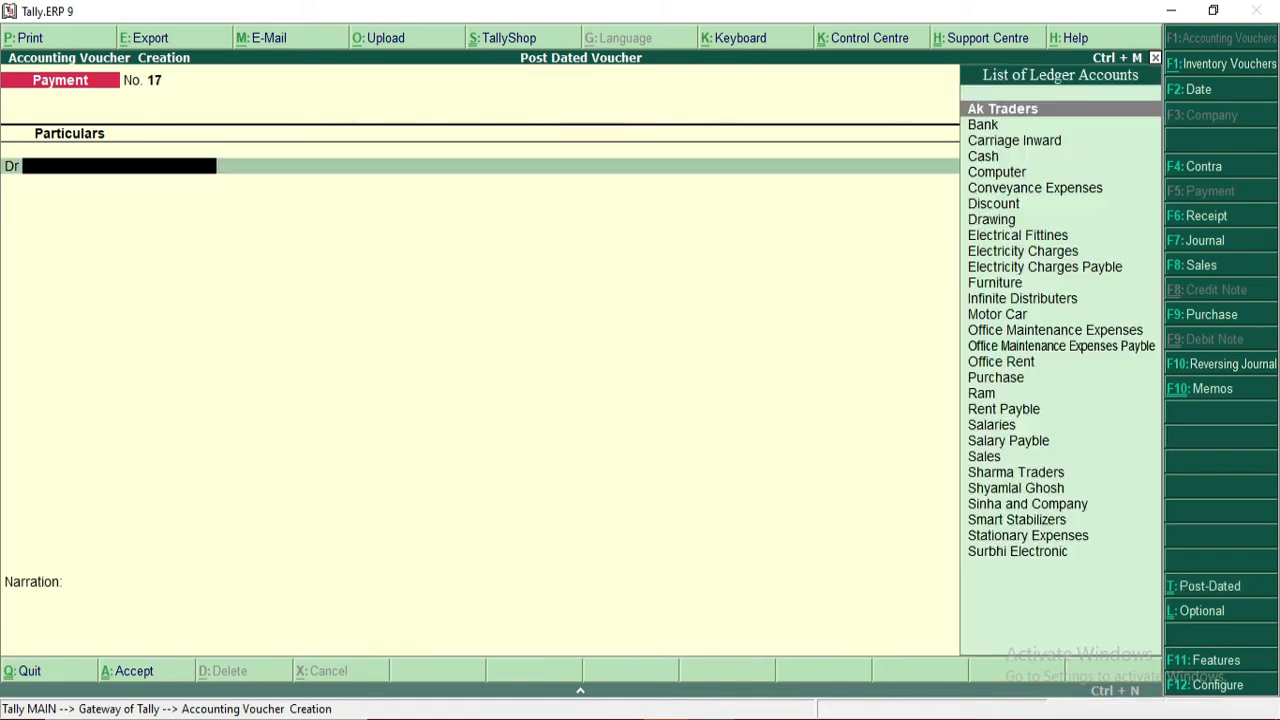
{"action": "key", "text": "Escape"}
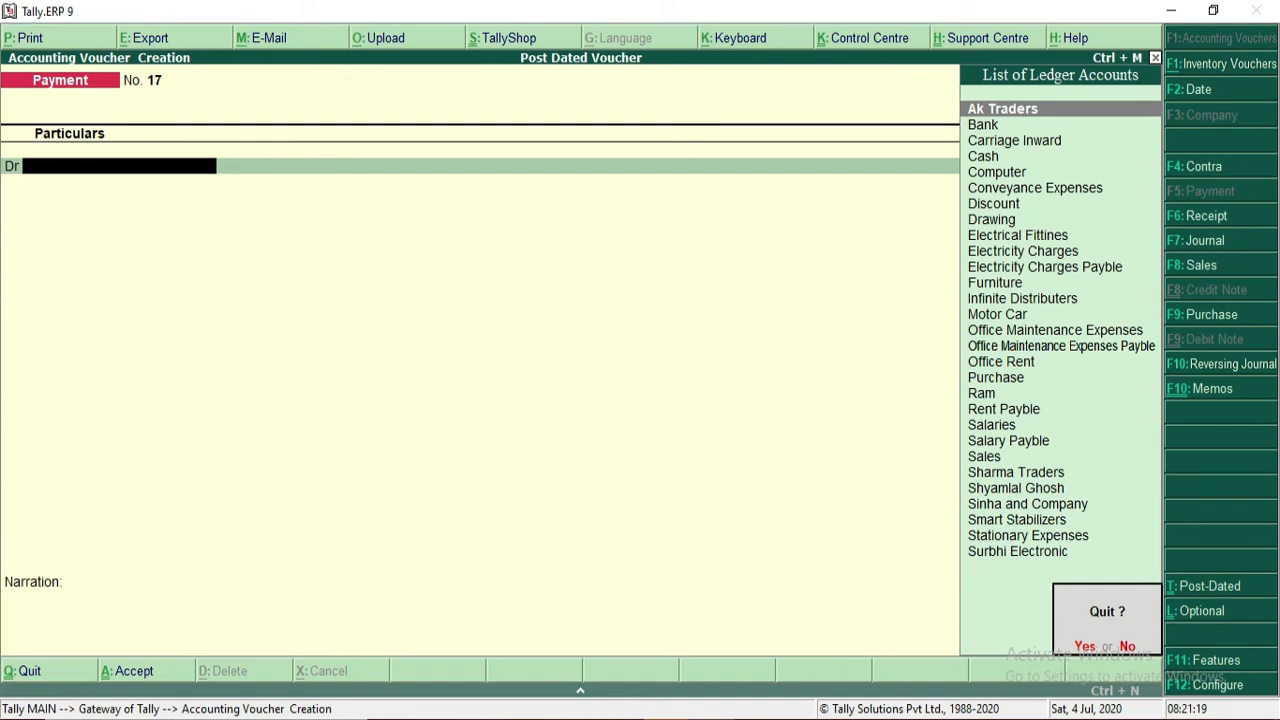
{"action": "key", "text": "Return"}
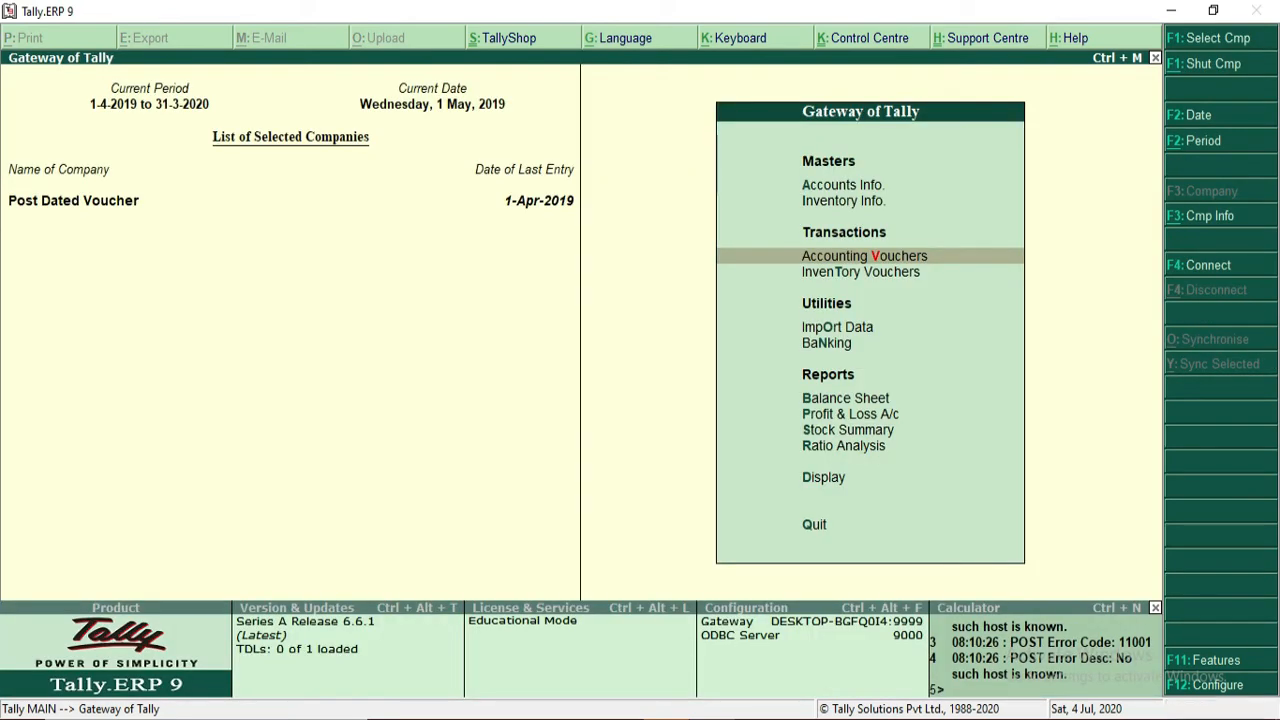
Step: Go to the exception reports among the company's display reports
{"action": "key", "text": "Down"}
{"action": "key", "text": "Down"}
{"action": "key", "text": "Down"}
{"action": "key", "text": "Down"}
{"action": "key", "text": "Down"}
{"action": "key", "text": "Down"}
{"action": "key", "text": "Down"}
{"action": "key", "text": "Down"}
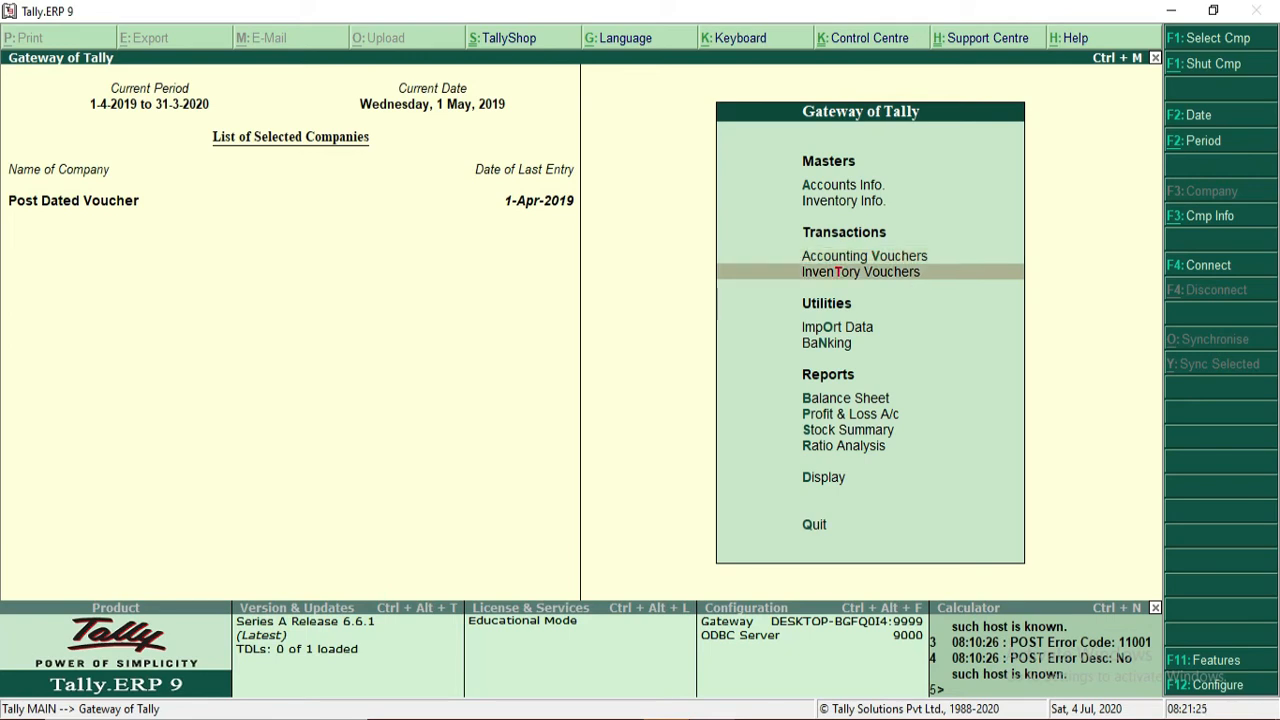
{"action": "key", "text": "Return"}
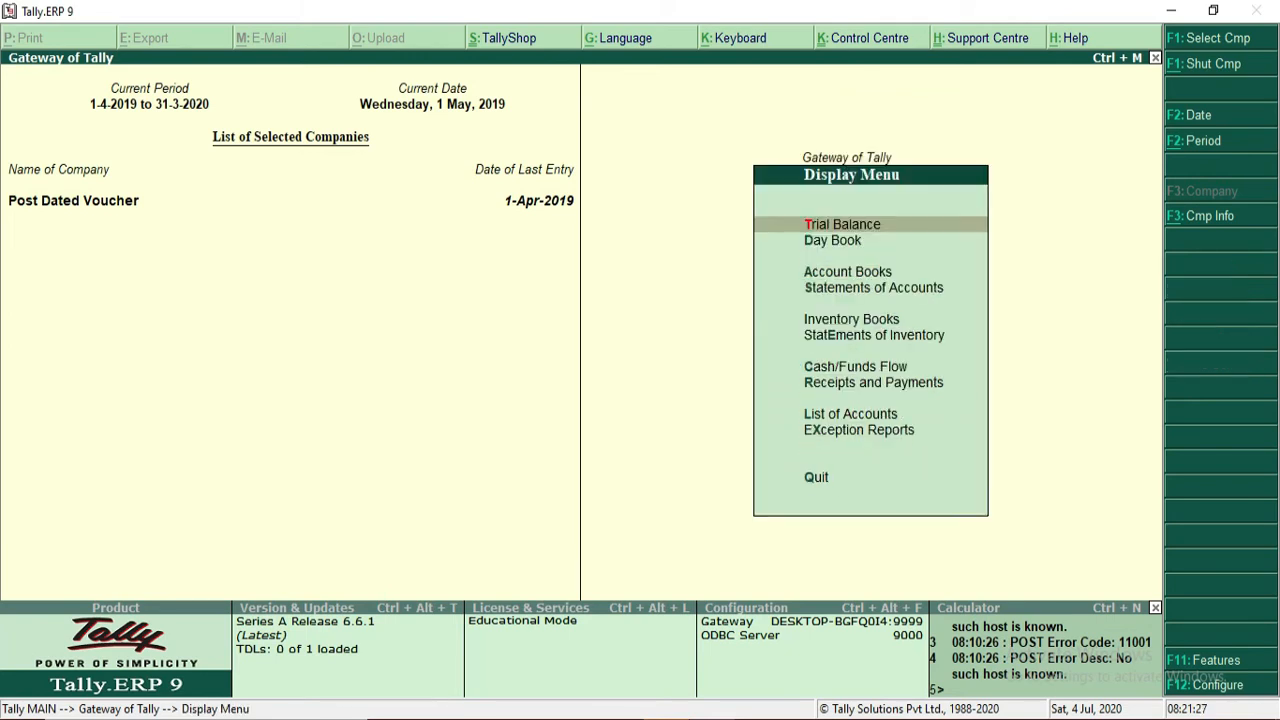
{"action": "key", "text": "Down"}
{"action": "key", "text": "Down"}
{"action": "key", "text": "Down"}
{"action": "key", "text": "Down"}
{"action": "key", "text": "Down"}
{"action": "key", "text": "Down"}
{"action": "key", "text": "Down"}
{"action": "key", "text": "Down"}
{"action": "key", "text": "Down"}
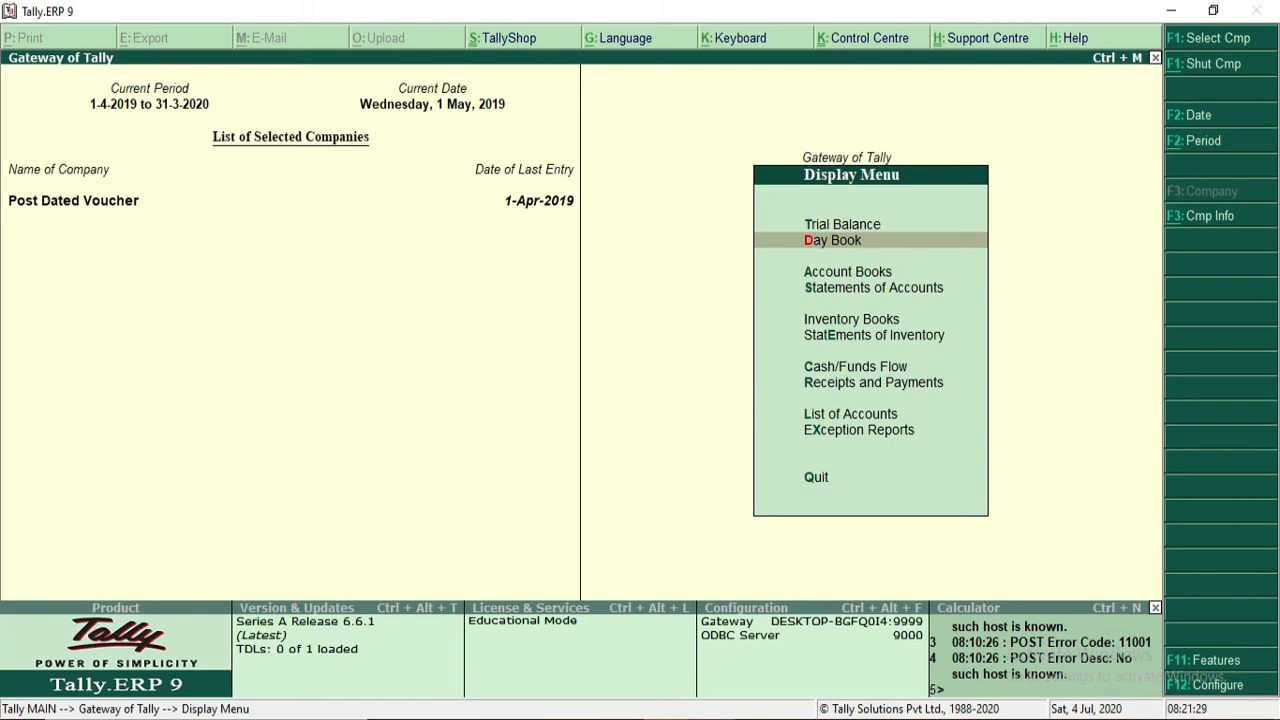
{"action": "key", "text": "Return"}
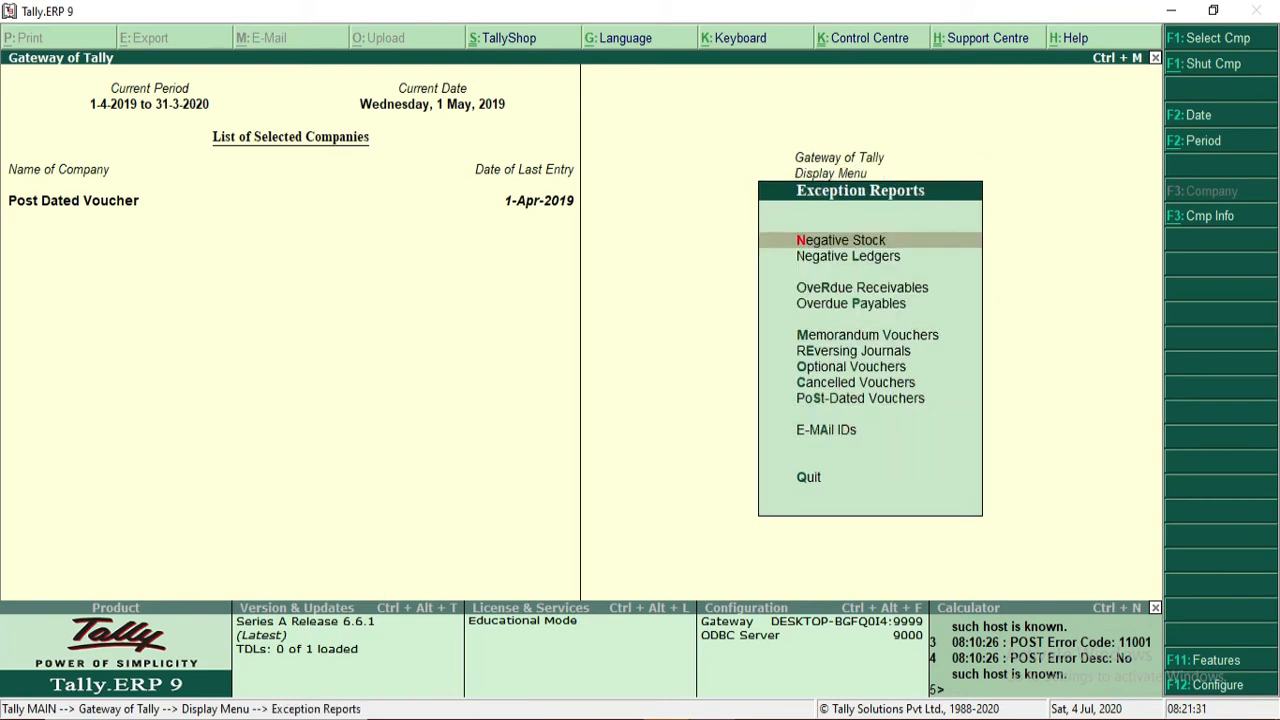
Step: View the register of Post-Dated Vouchers, and return to the Gateway of Tally
{"action": "key", "text": "Down"}
{"action": "key", "text": "Down"}
{"action": "key", "text": "Down"}
{"action": "key", "text": "Down"}
{"action": "key", "text": "Down"}
{"action": "key", "text": "Down"}
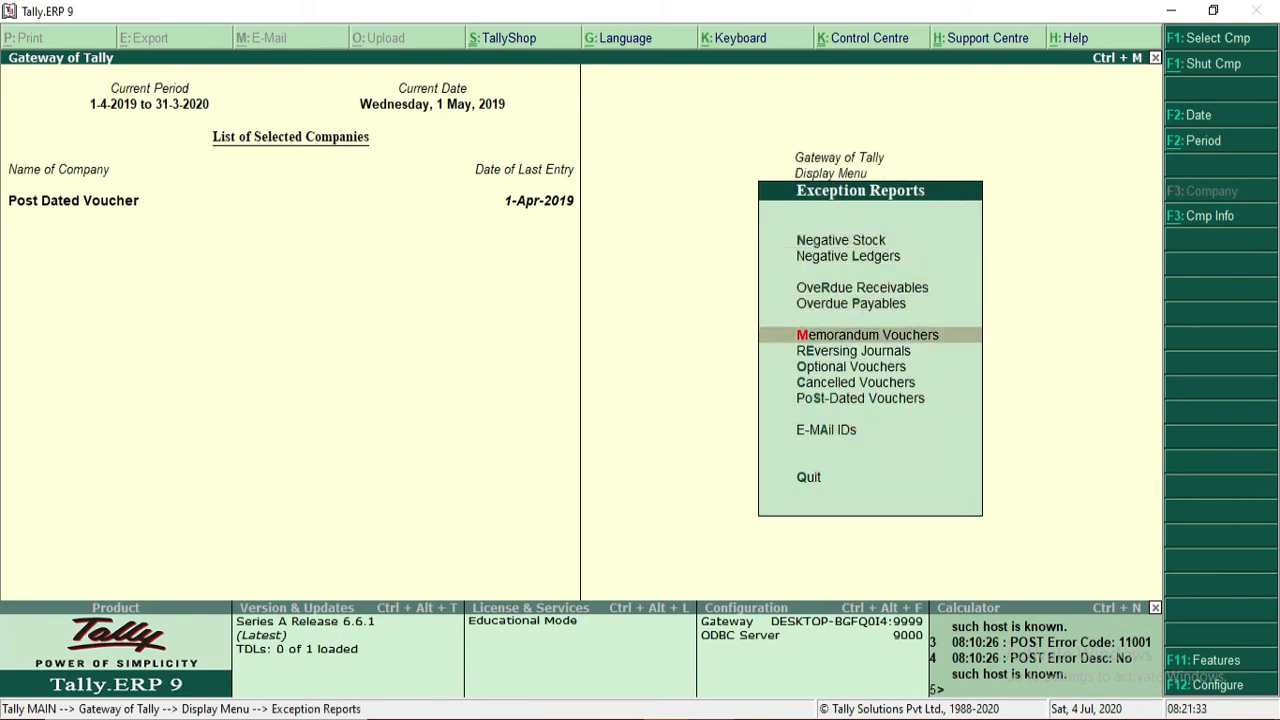
{"action": "key", "text": "Down"}
{"action": "key", "text": "Down"}
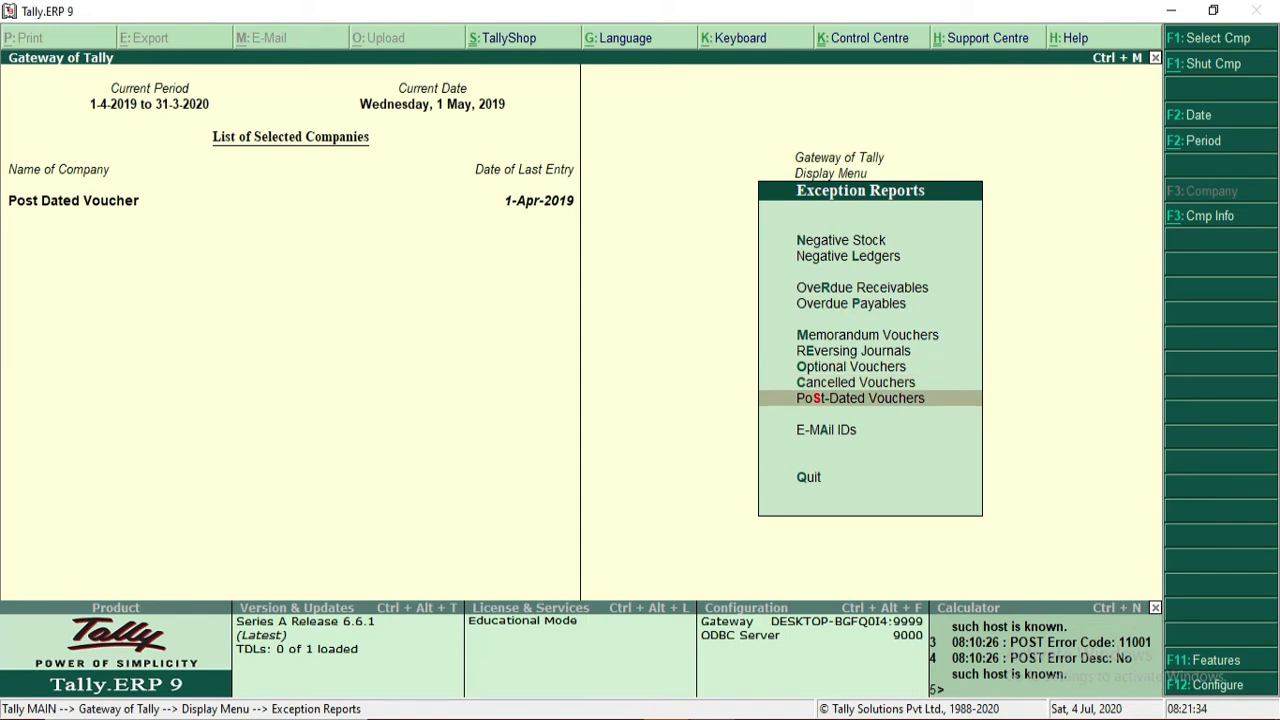
{"action": "key", "text": "Return"}
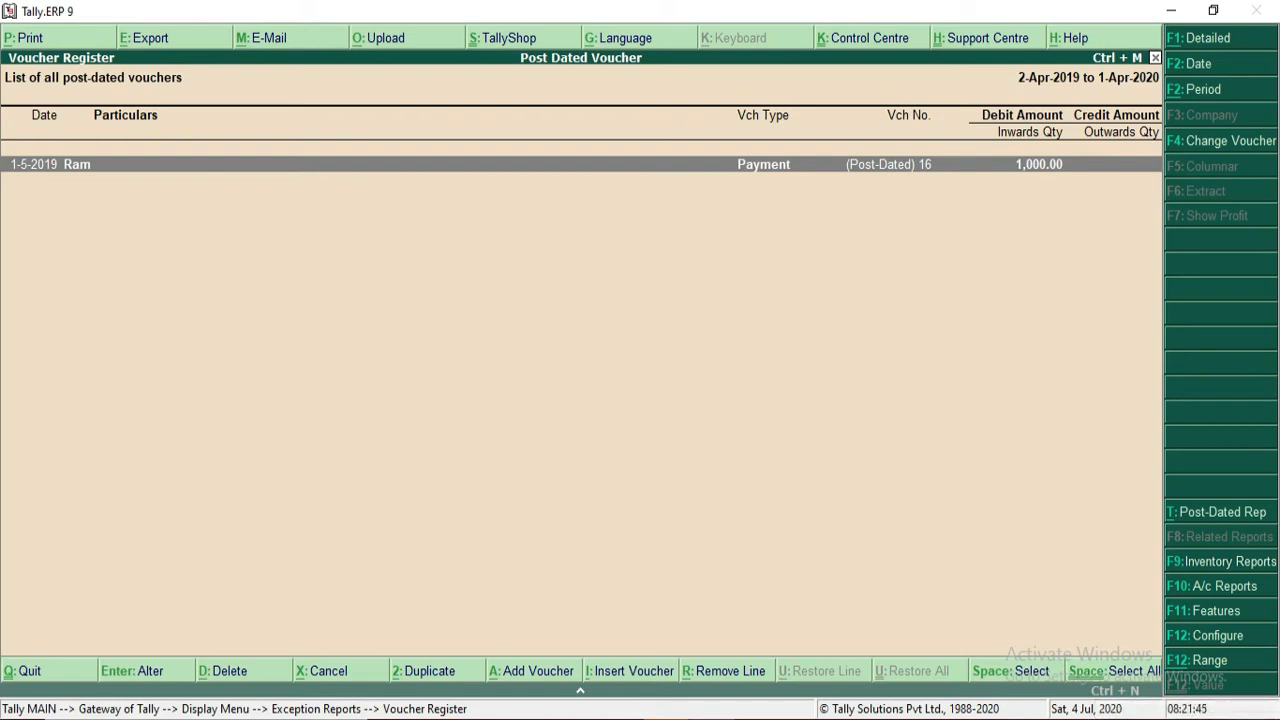
{"action": "key", "text": "Escape"}
{"action": "key", "text": "Escape"}
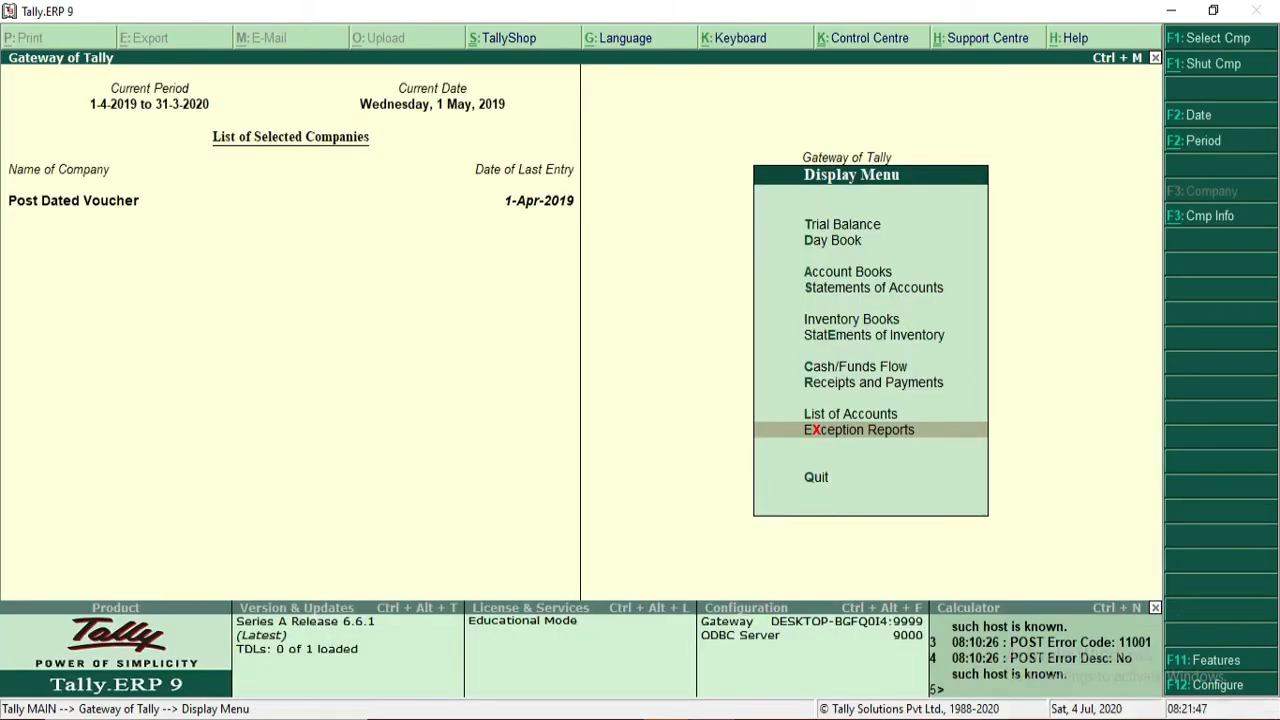
{"action": "key", "text": "Escape"}
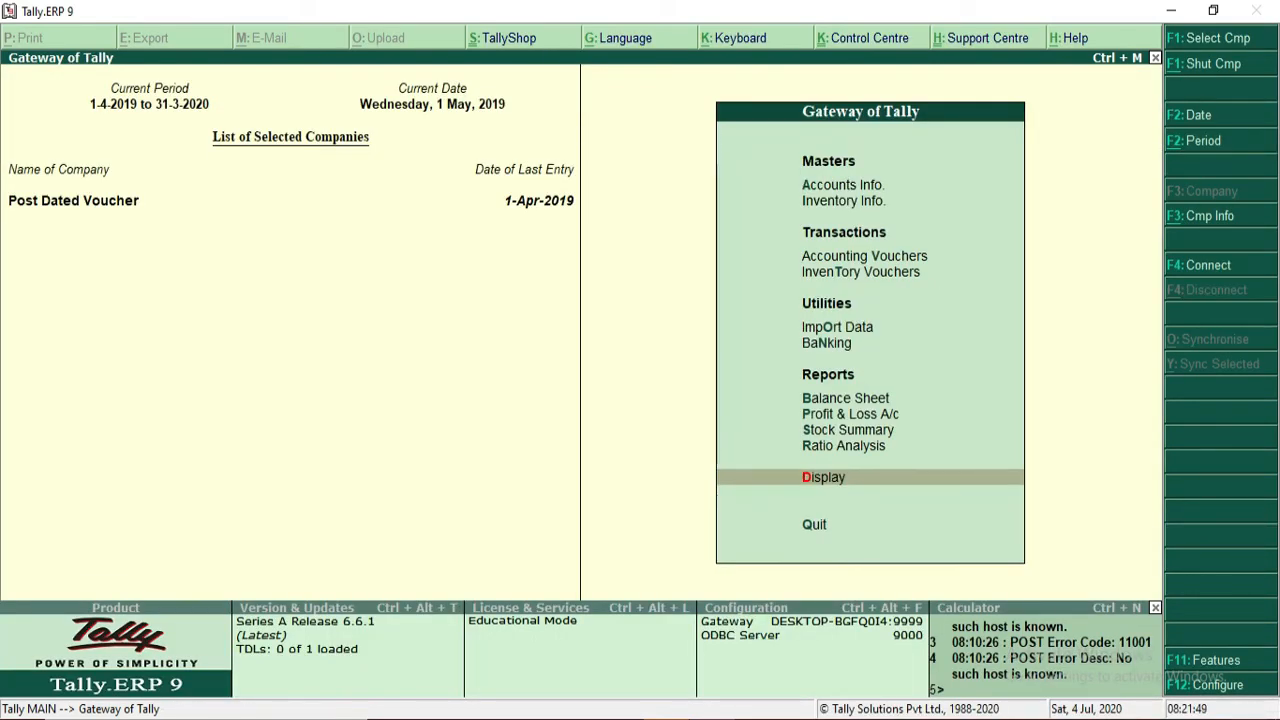
Step: Go to the Account Books among the company's display reports
{"action": "key", "text": "Up"}
{"action": "key", "text": "Up"}
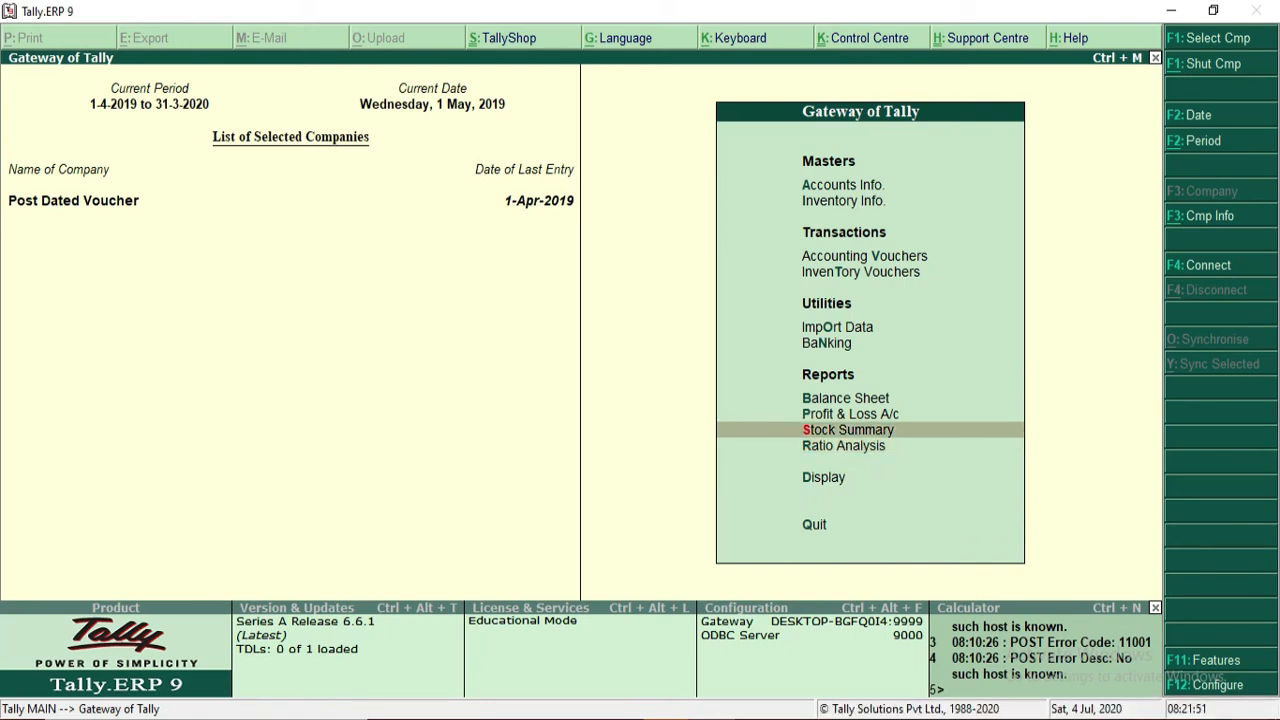
{"action": "key", "text": "Down"}
{"action": "key", "text": "Down"}
{"action": "key", "text": "Return"}
{"action": "key", "text": "Down"}
Step: Open the ledger vouchers report for the Bank ledger
{"action": "key", "text": "Down"}
{"action": "key", "text": "Return"}
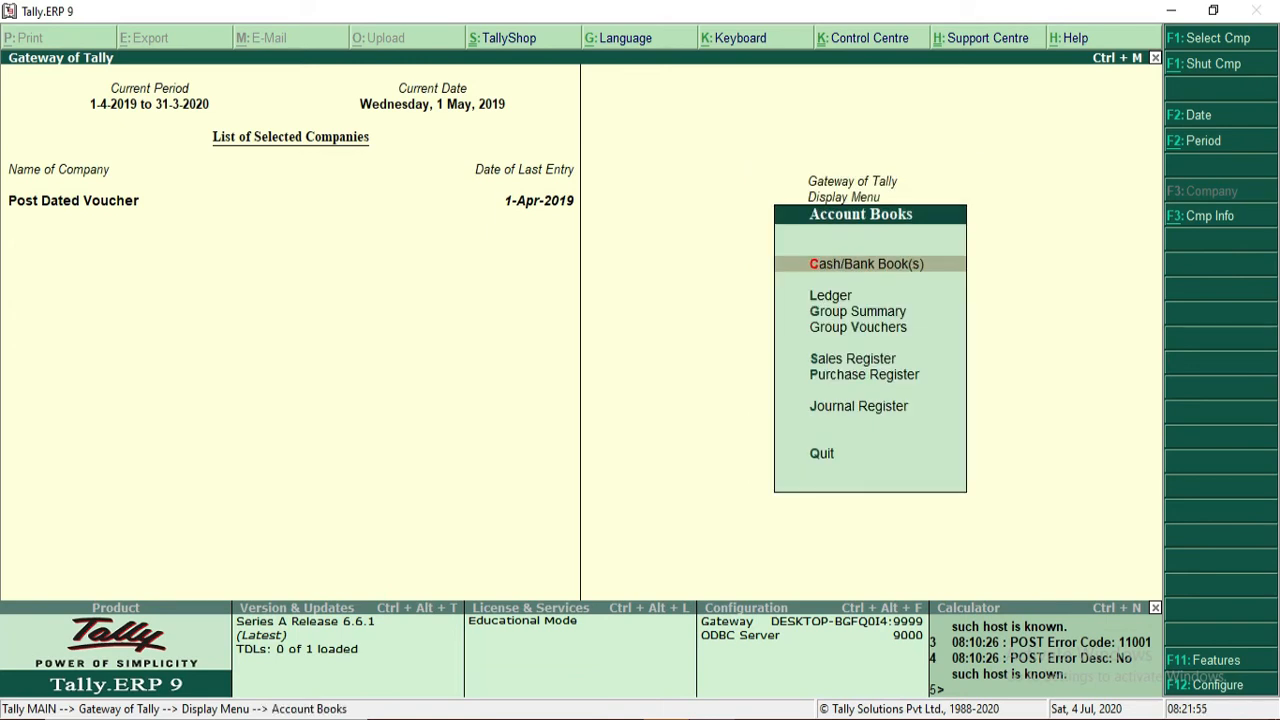
{"action": "key", "text": "Down"}
{"action": "key", "text": "Up"}
{"action": "key", "text": "Down"}
{"action": "key", "text": "Return"}
{"action": "type", "text": "Bank"}
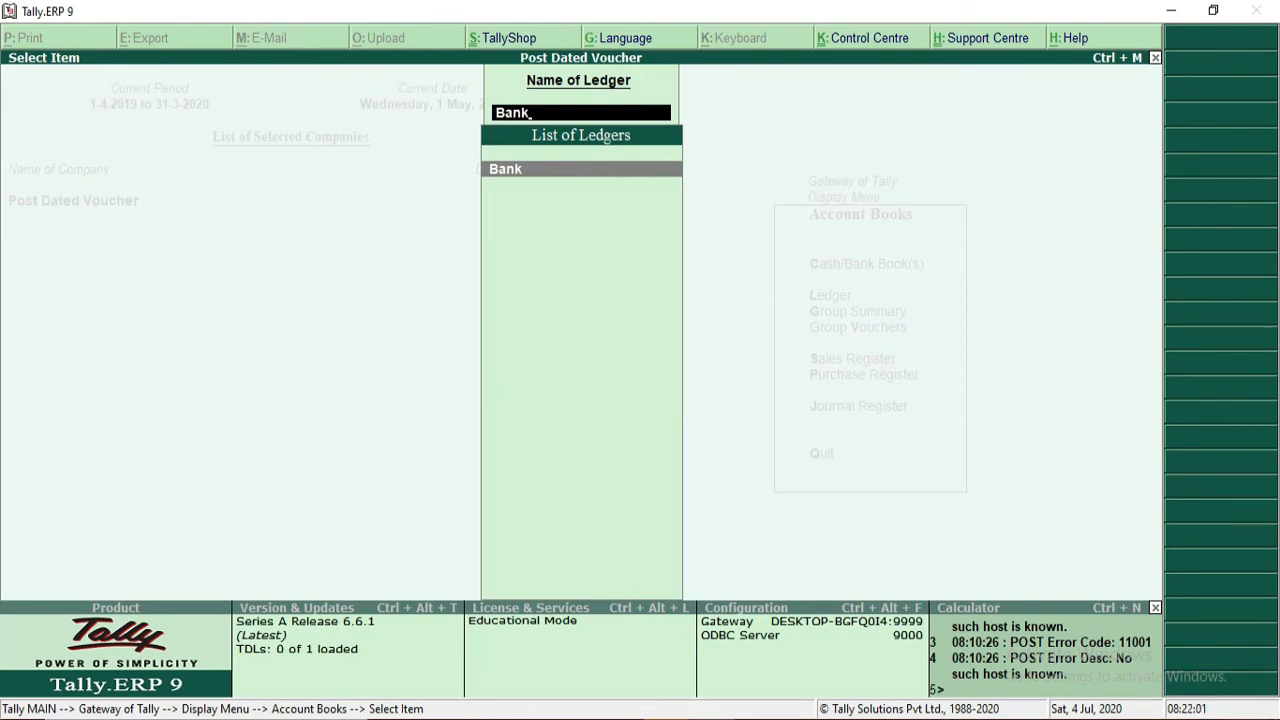
{"action": "key", "text": "Return"}
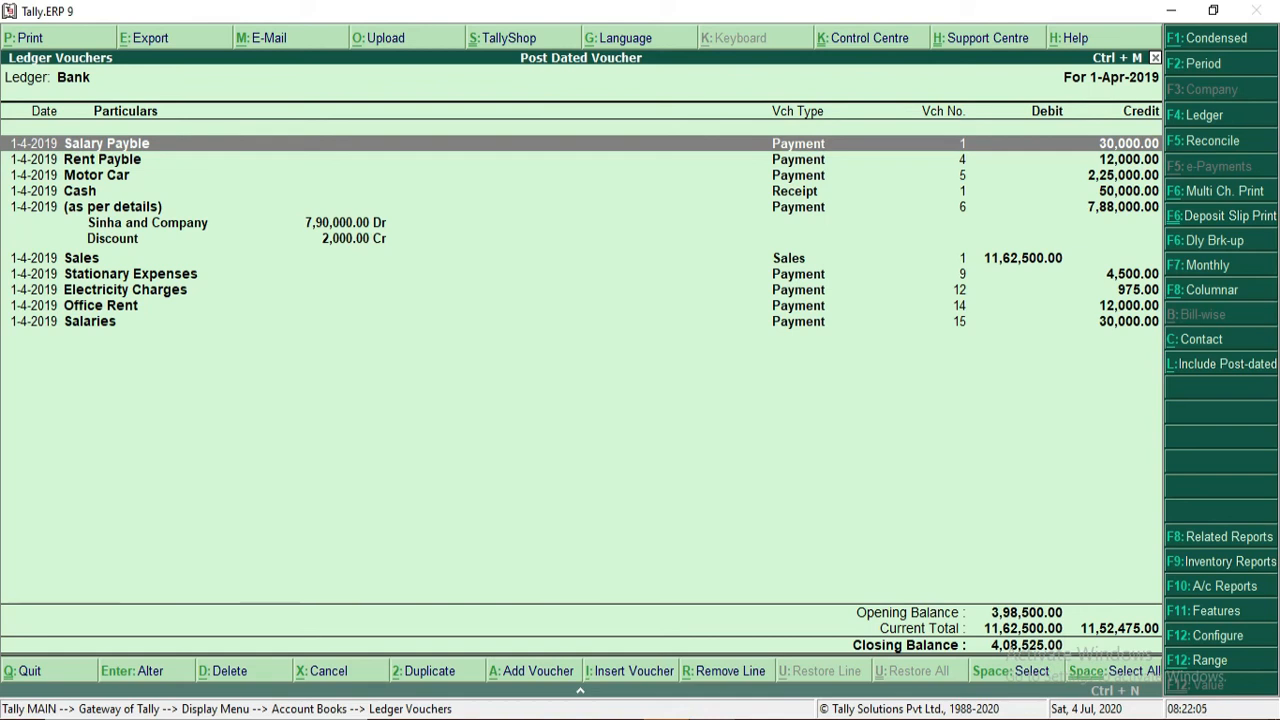
Step: Set the Bank ledger report's period to 1-4-2019 through 1-5-2019 and select the post-dated payment entry
{"action": "key", "text": "F2"}
{"action": "key", "text": "Return"}
{"action": "type", "text": "1+5"}
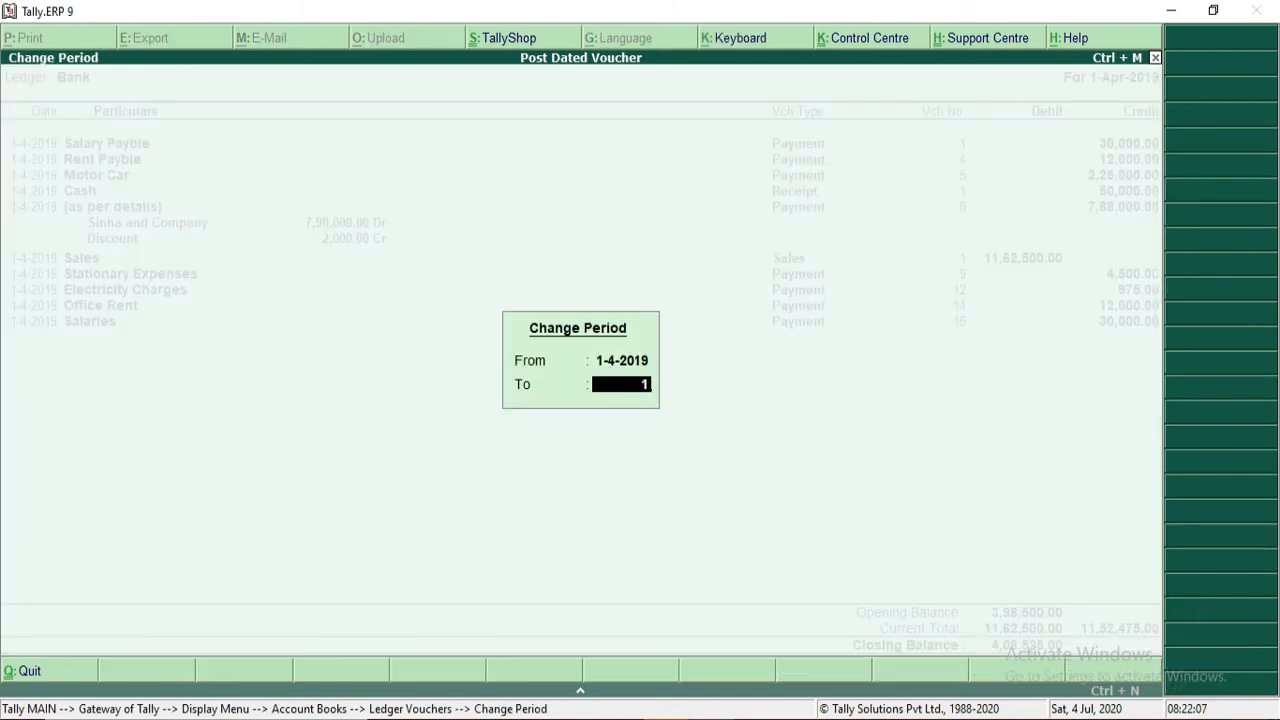
{"action": "key", "text": "Return"}
{"action": "key", "text": "Down"}
{"action": "key", "text": "Down"}
{"action": "key", "text": "Down"}
{"action": "key", "text": "Down"}
{"action": "key", "text": "Down"}
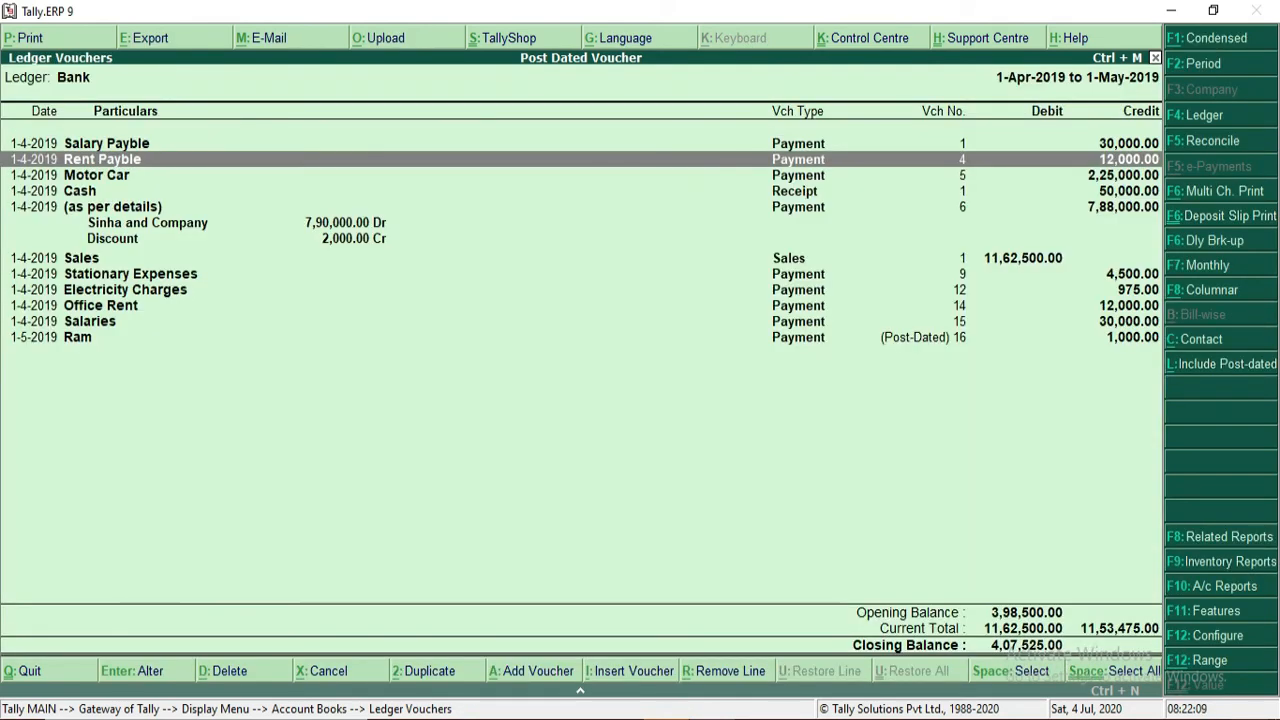
{"action": "key", "text": "Down"}
{"action": "key", "text": "Down"}
{"action": "key", "text": "Down"}
{"action": "key", "text": "Down"}
{"action": "key", "text": "Down"}
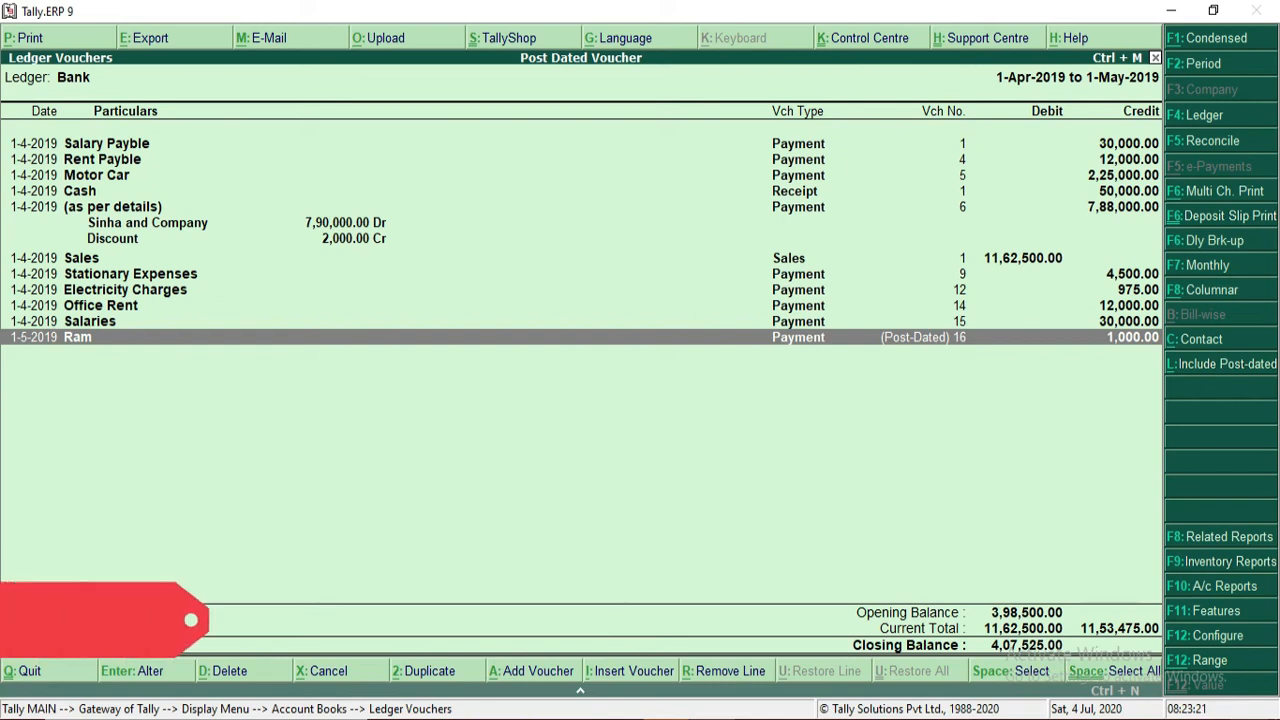
Step: Configure the Bank ledger report to show the running balance, and return to the Gateway of Tally after viewing it
{"action": "key", "text": "F12"}
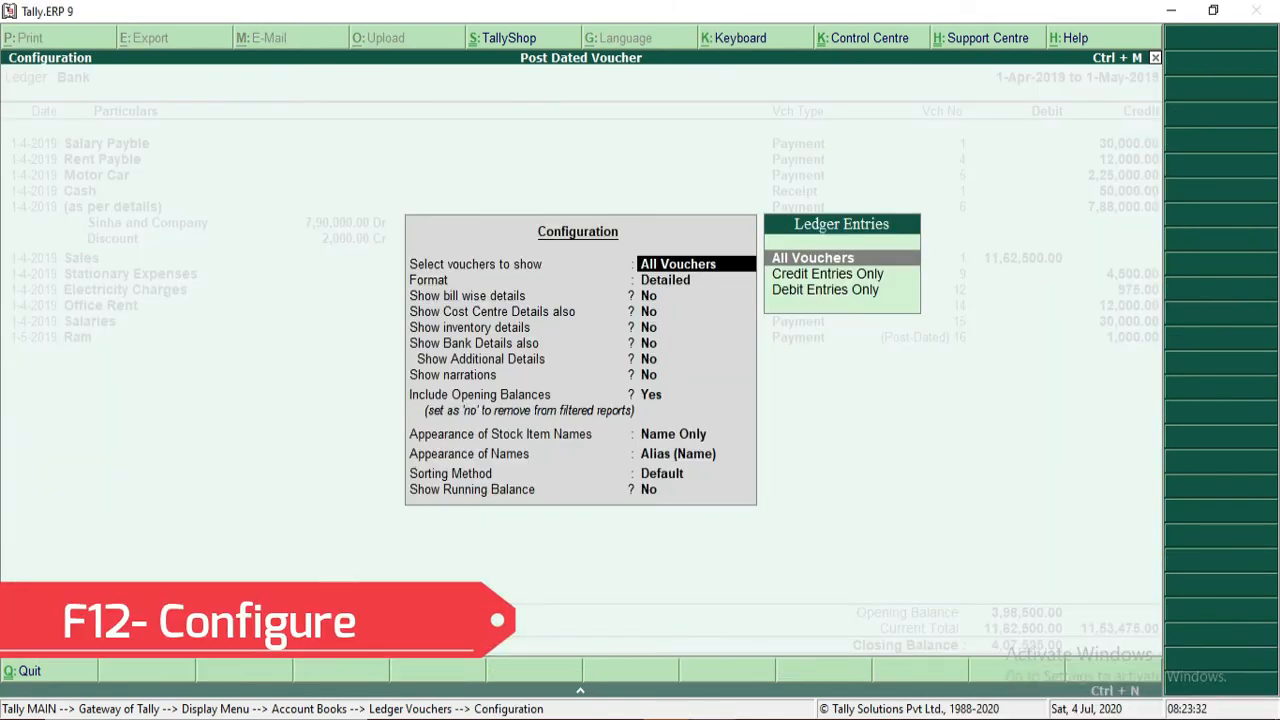
{"action": "key", "text": "Down"}
{"action": "key", "text": "Down"}
{"action": "key", "text": "Up"}
{"action": "key", "text": "Up"}
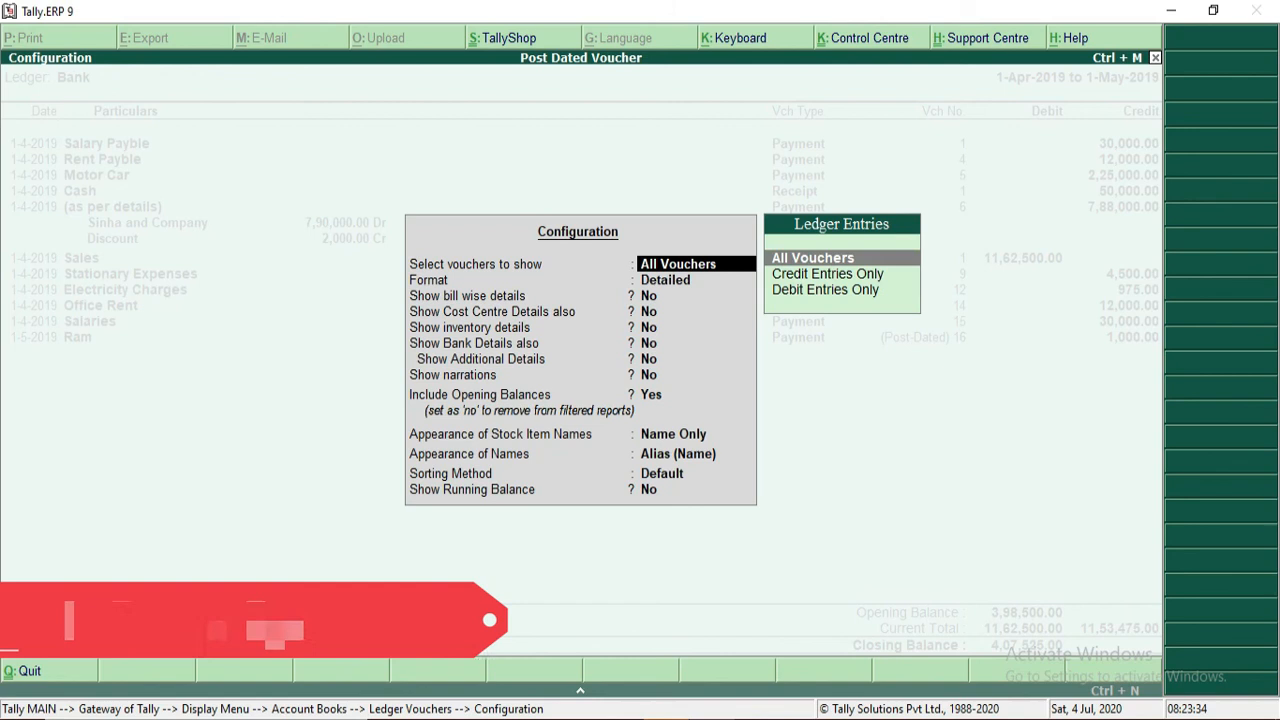
{"action": "key", "text": "Return"}
{"action": "key", "text": "Return"}
{"action": "key", "text": "Return"}
{"action": "key", "text": "Return"}
{"action": "key", "text": "Return"}
{"action": "key", "text": "Return"}
{"action": "key", "text": "Return"}
{"action": "key", "text": "Return"}
{"action": "key", "text": "Return"}
{"action": "key", "text": "Return"}
{"action": "key", "text": "Return"}
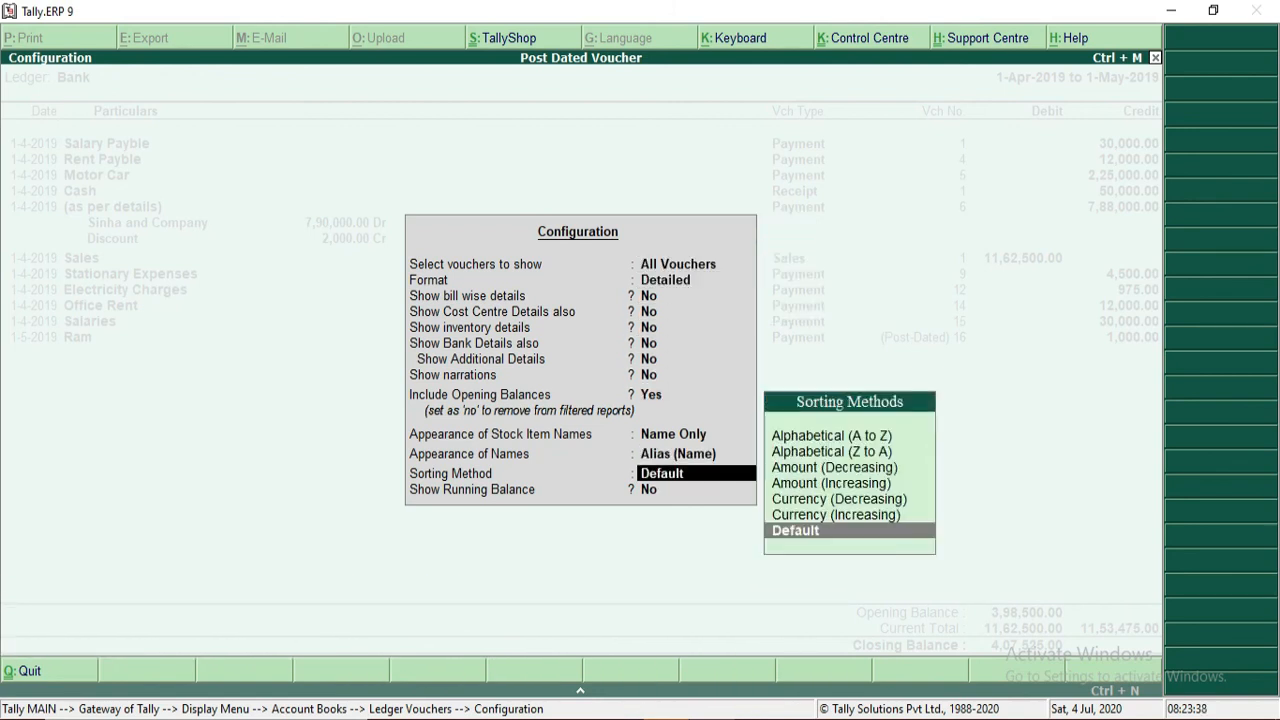
{"action": "key", "text": "Return"}
{"action": "type", "text": "y"}
{"action": "key", "text": "Return"}
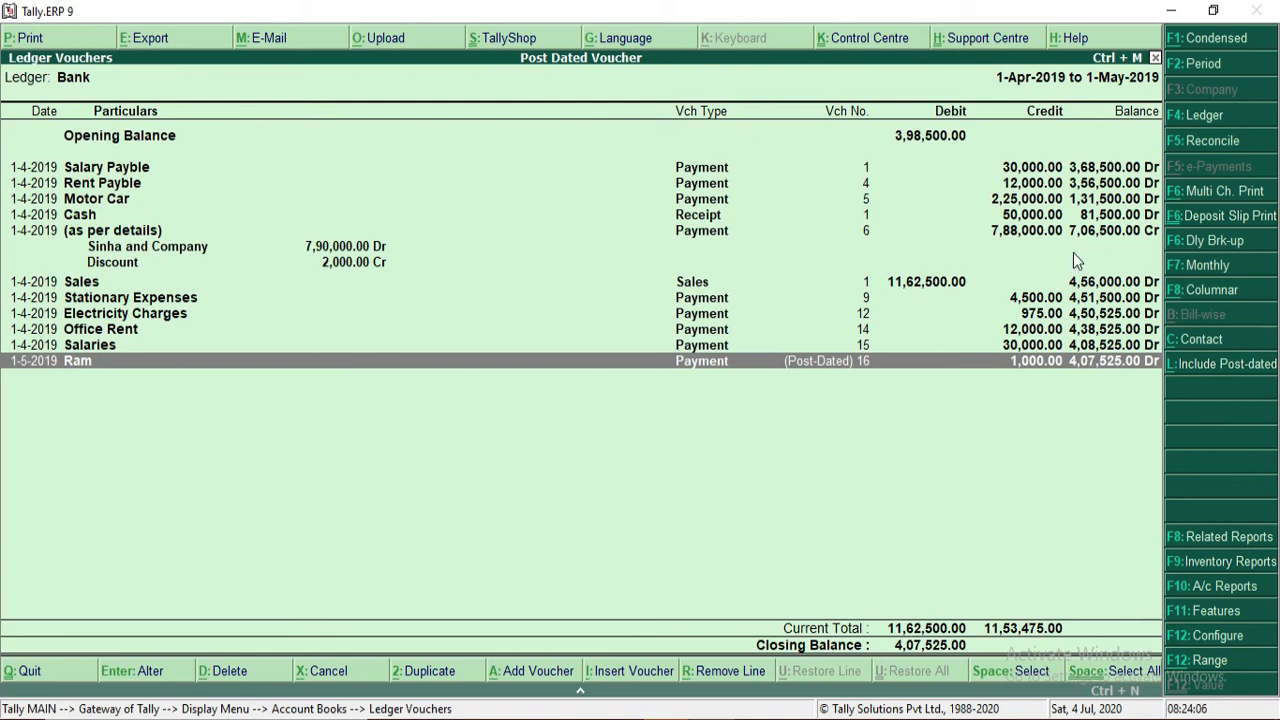
{"action": "key", "text": "Escape"}
{"action": "key", "text": "Escape"}
{"action": "key", "text": "Escape"}
{"action": "key", "text": "Escape"}
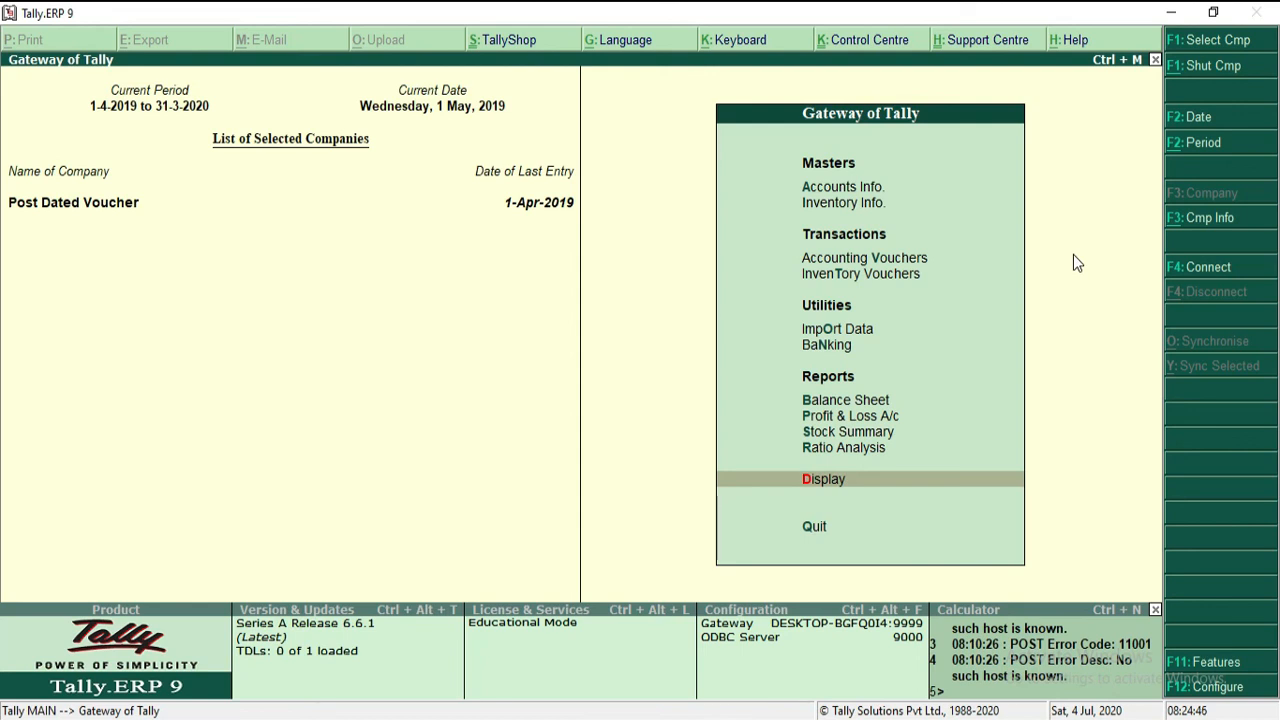
Step: Open the post-dated payment voucher for alteration from the Post-Dated Vouchers exception report
{"action": "key", "text": "Return"}
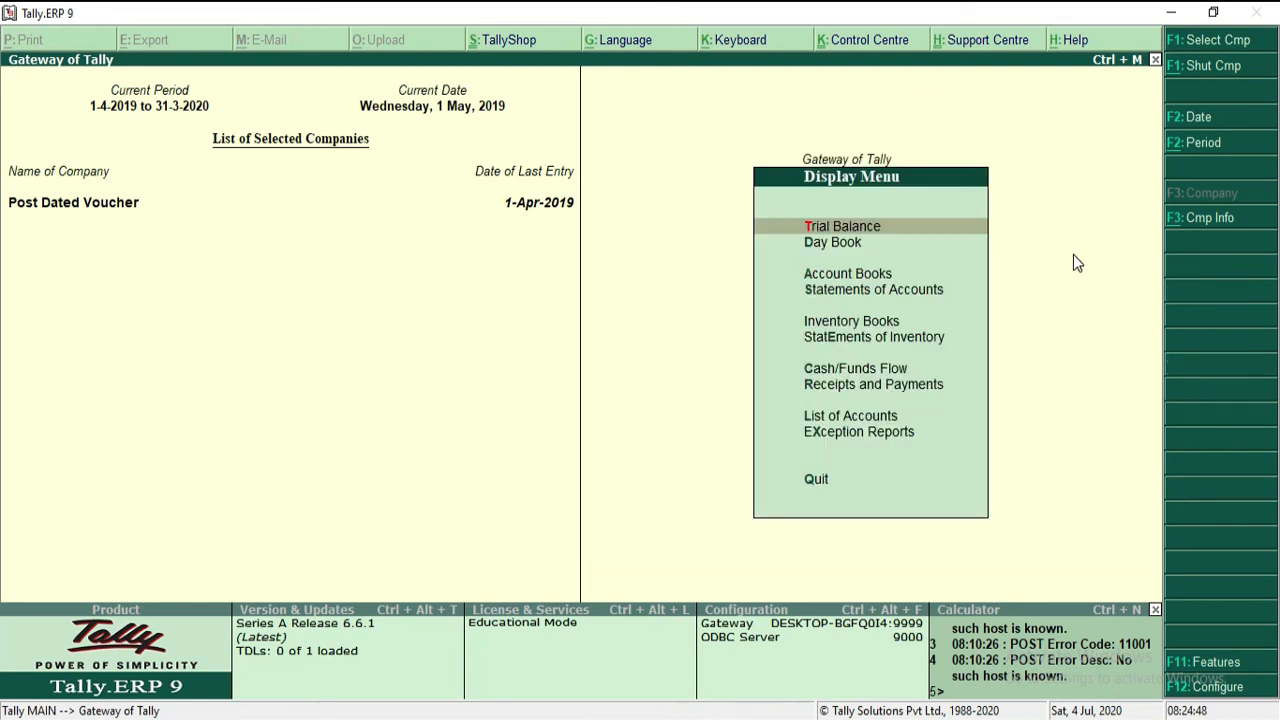
{"action": "key", "text": "Down"}
{"action": "key", "text": "x"}
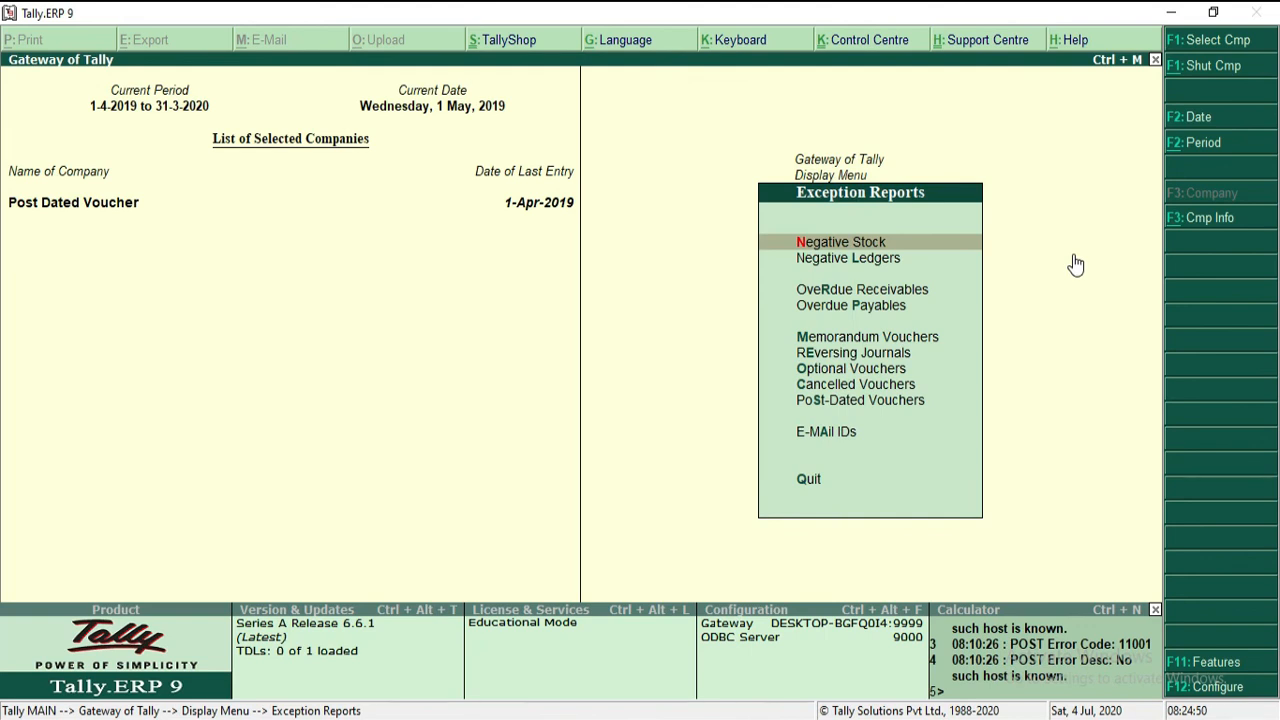
{"action": "key", "text": "Down"}
{"action": "key", "text": "Down"}
{"action": "key", "text": "Down"}
{"action": "key", "text": "Down"}
{"action": "key", "text": "Down"}
{"action": "key", "text": "Down"}
{"action": "key", "text": "Down"}
{"action": "key", "text": "Down"}
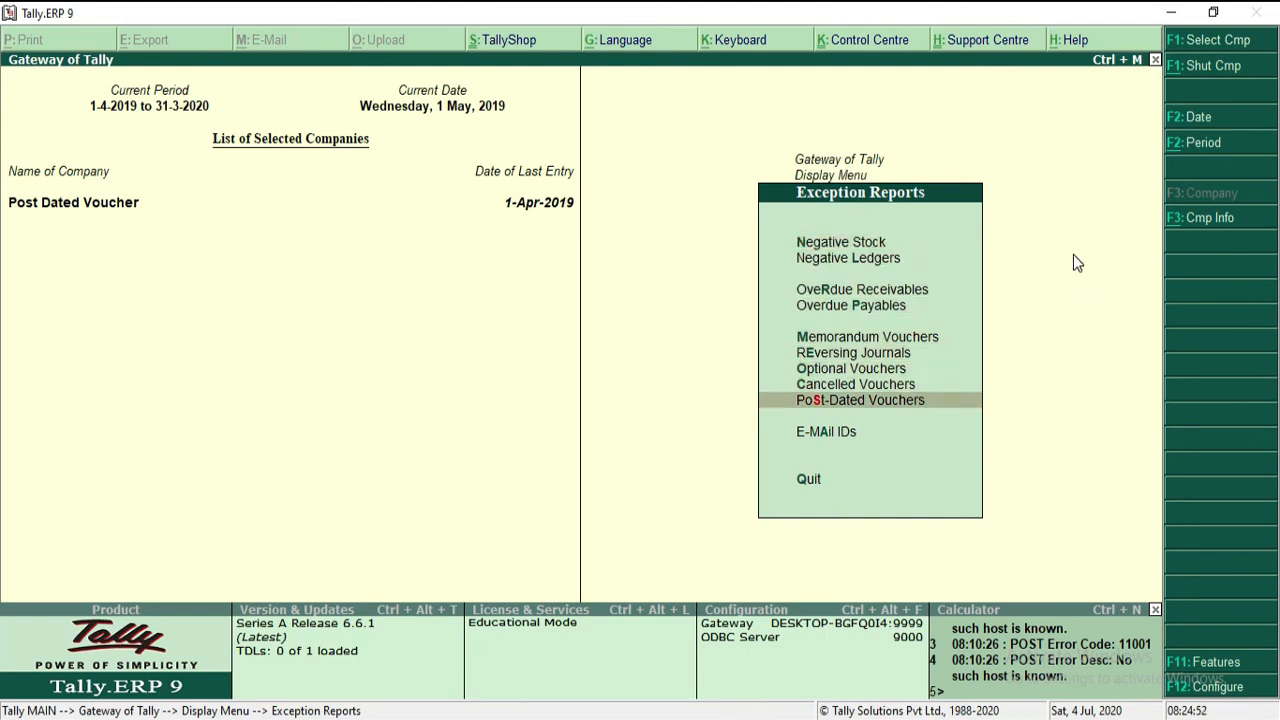
{"action": "key", "text": "Return"}
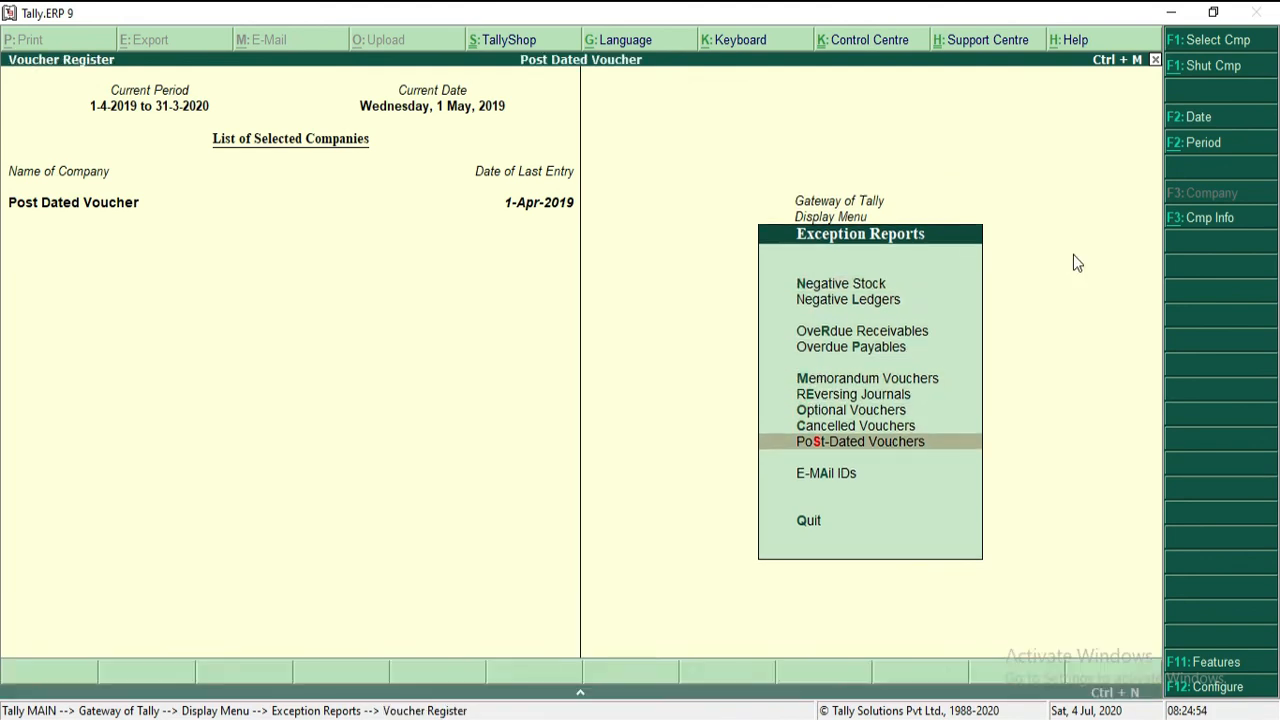
{"action": "key", "text": "Return"}
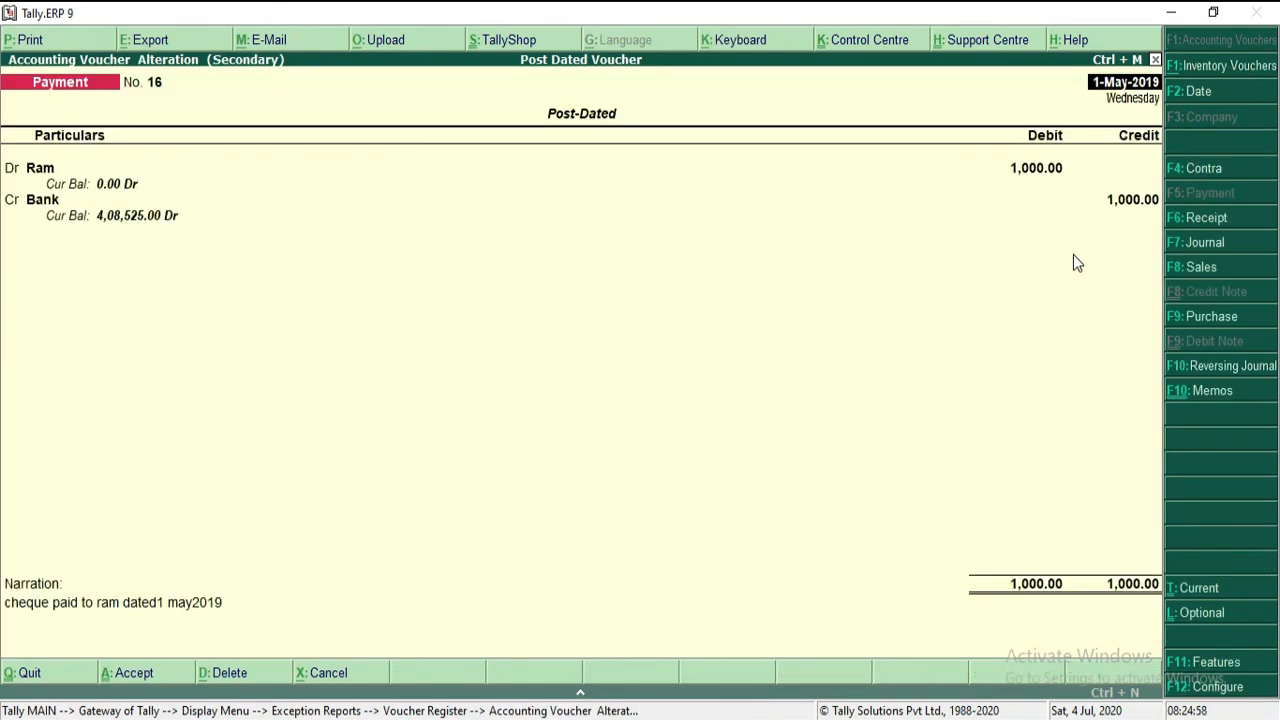
Step: Change the payment voucher from post-dated to current and set its date to 2-5-2019
{"action": "key", "text": "ctrl+t"}
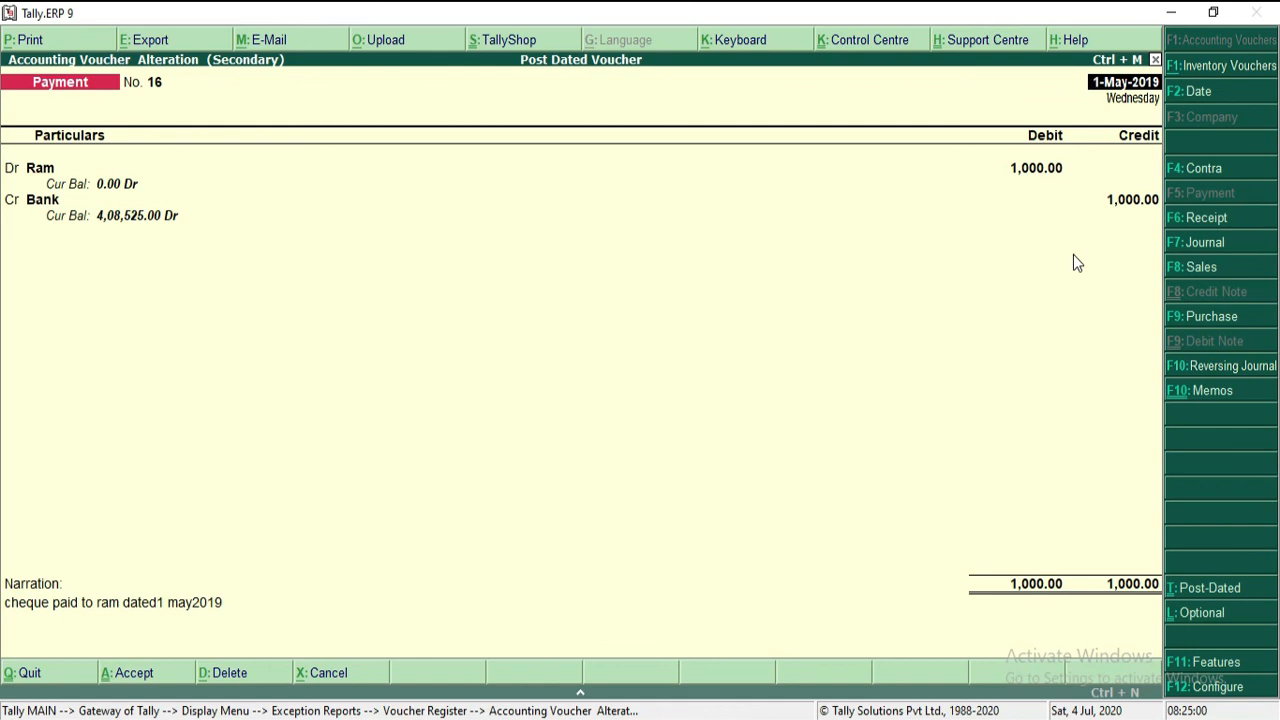
{"action": "key", "text": "F2"}
{"action": "type", "text": "2"}
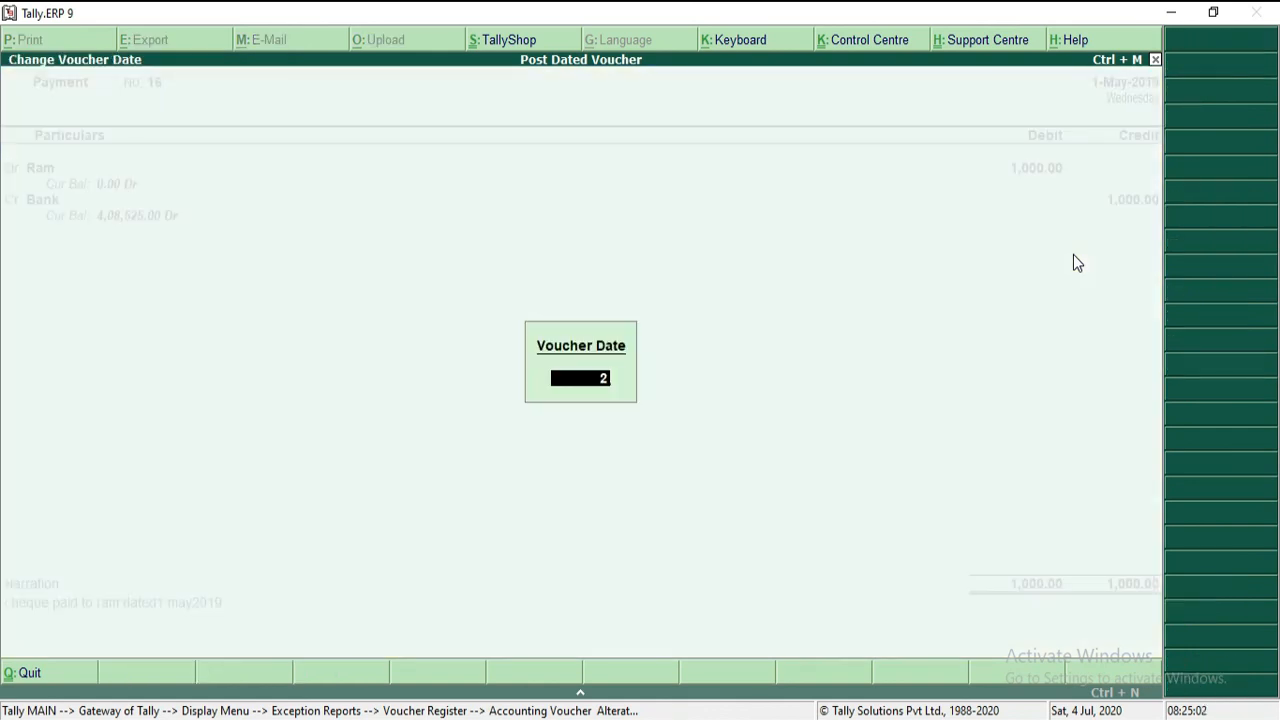
{"action": "type", "text": "-5"}
{"action": "key", "text": "Return"}
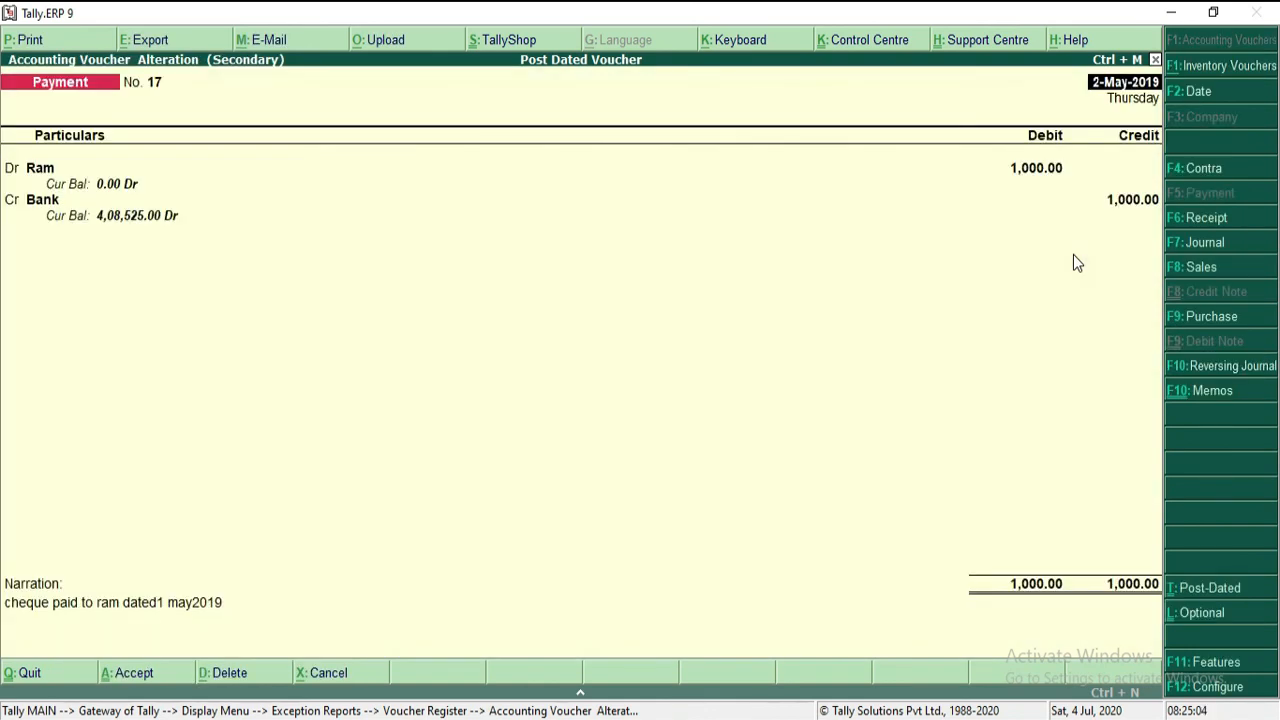
{"action": "key", "text": "F2"}
{"action": "type", "text": "2+5"}
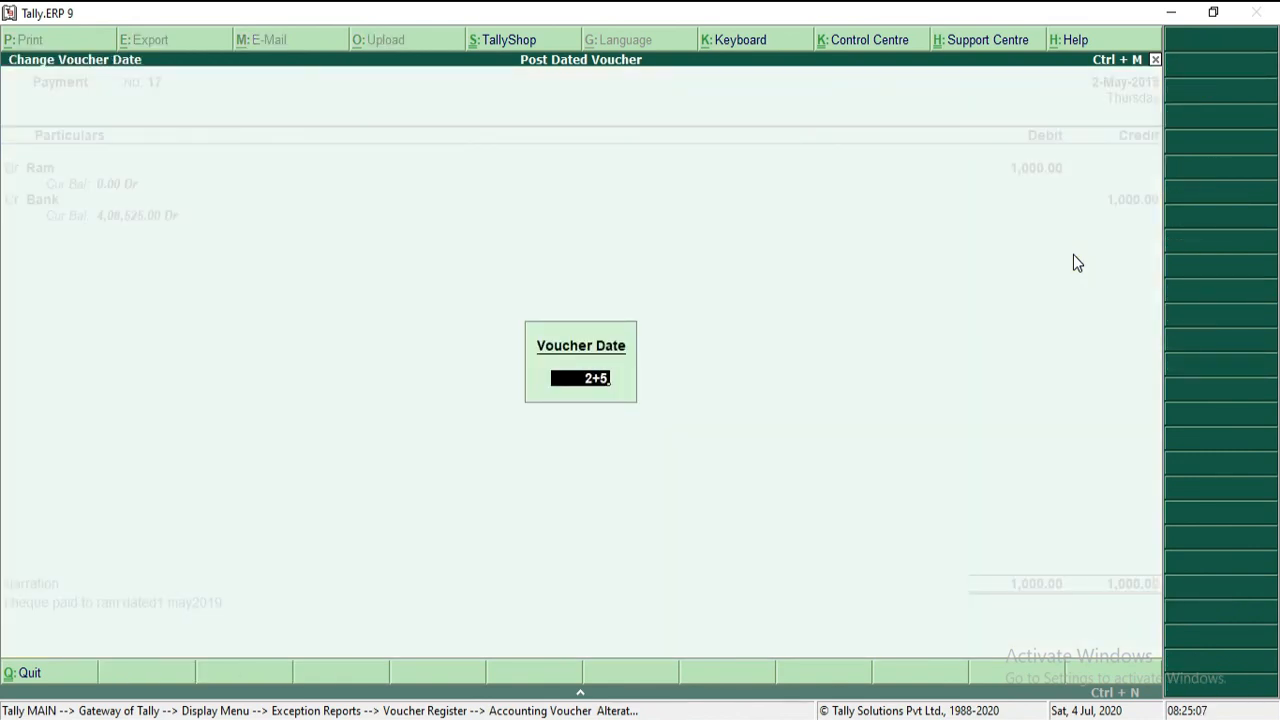
{"action": "key", "text": "Return"}
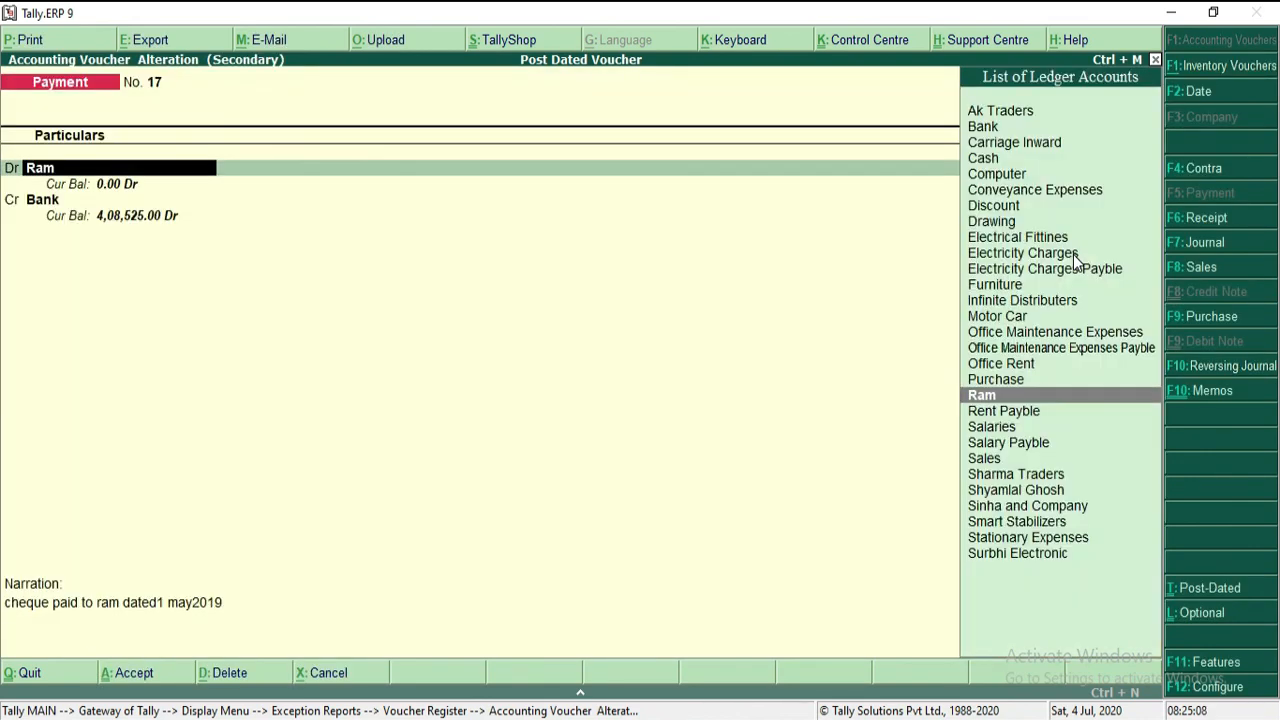
Step: Save the altered payment voucher with its existing ledgers and amounts, and return to the Gateway of Tally
{"action": "key", "text": "Return"}
{"action": "key", "text": "Return"}
{"action": "key", "text": "Return"}
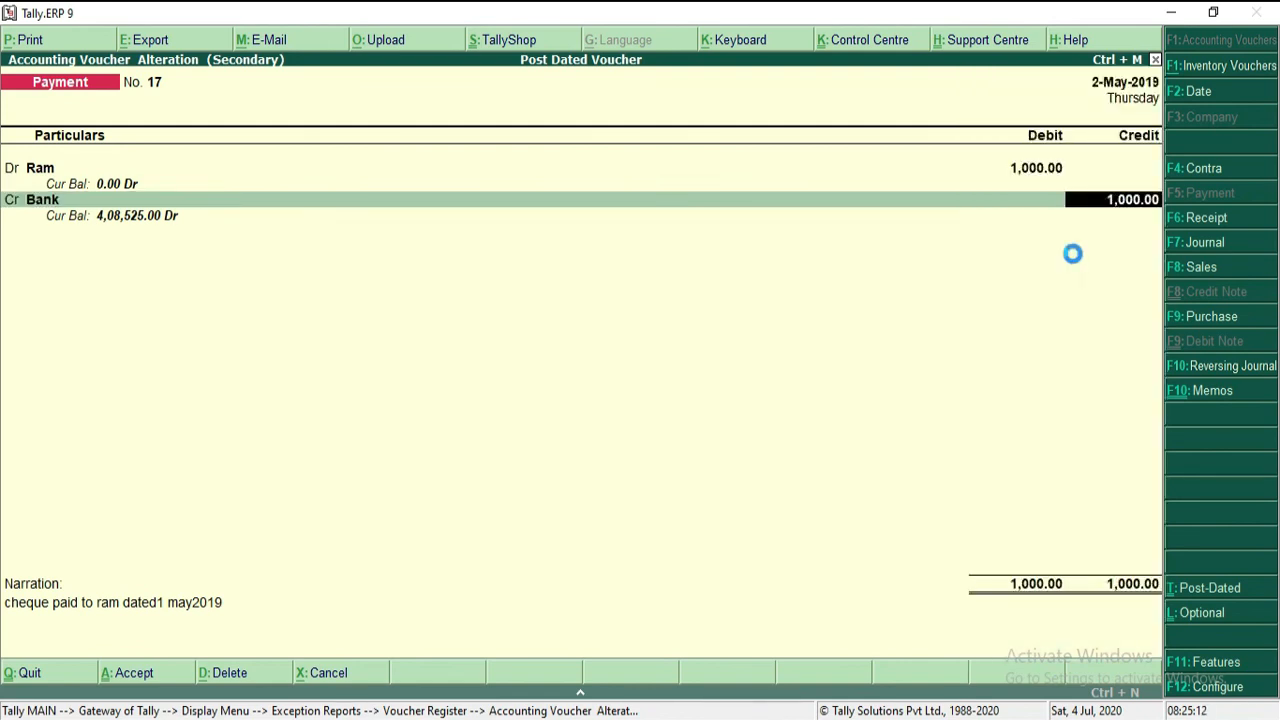
{"action": "key", "text": "ctrl+a"}
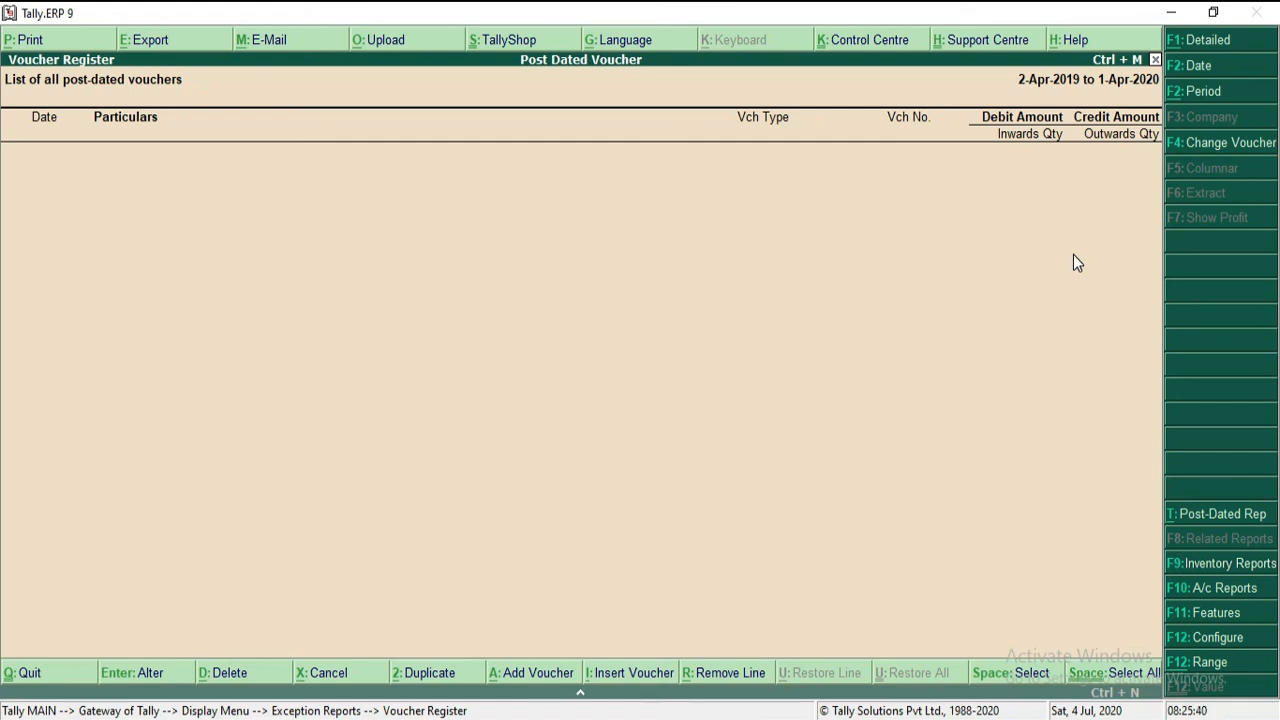
{"action": "key", "text": "Escape"}
{"action": "key", "text": "Escape"}
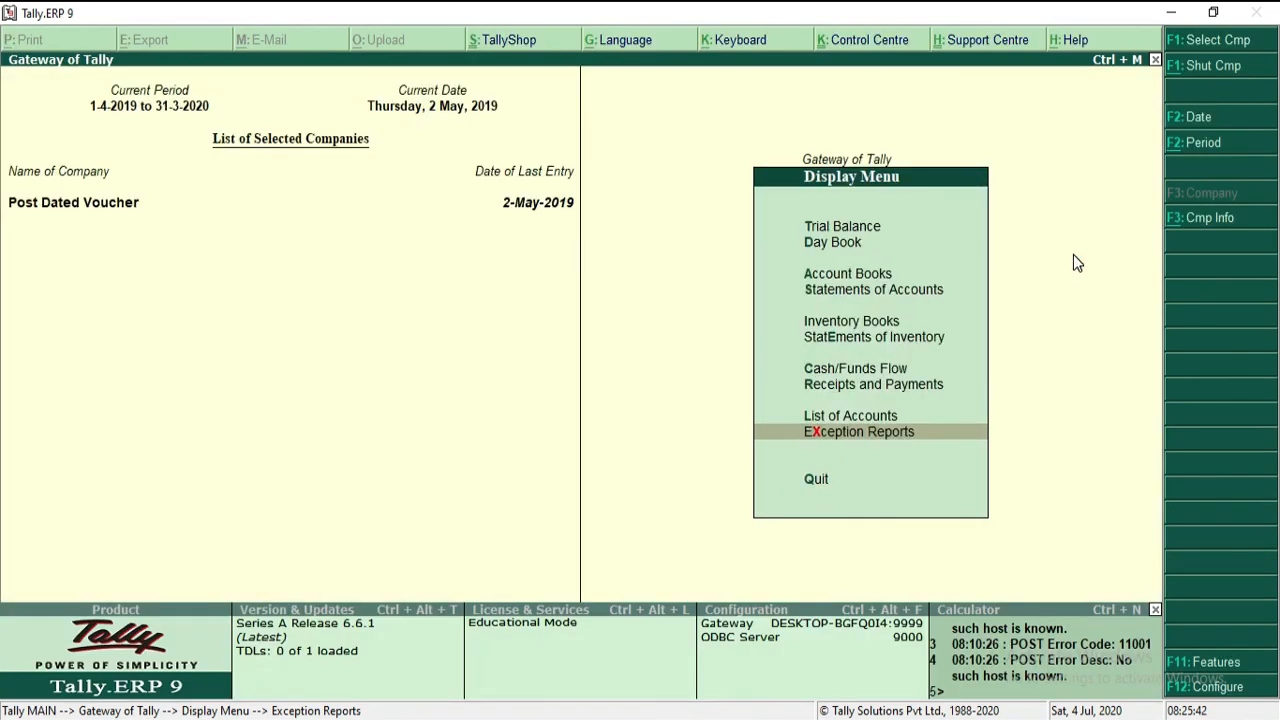
{"action": "key", "text": "Escape"}
{"action": "key", "text": "Escape"}
{"action": "key", "text": "Escape"}
{"action": "key", "text": "Escape"}
{"action": "key", "text": "Escape"}
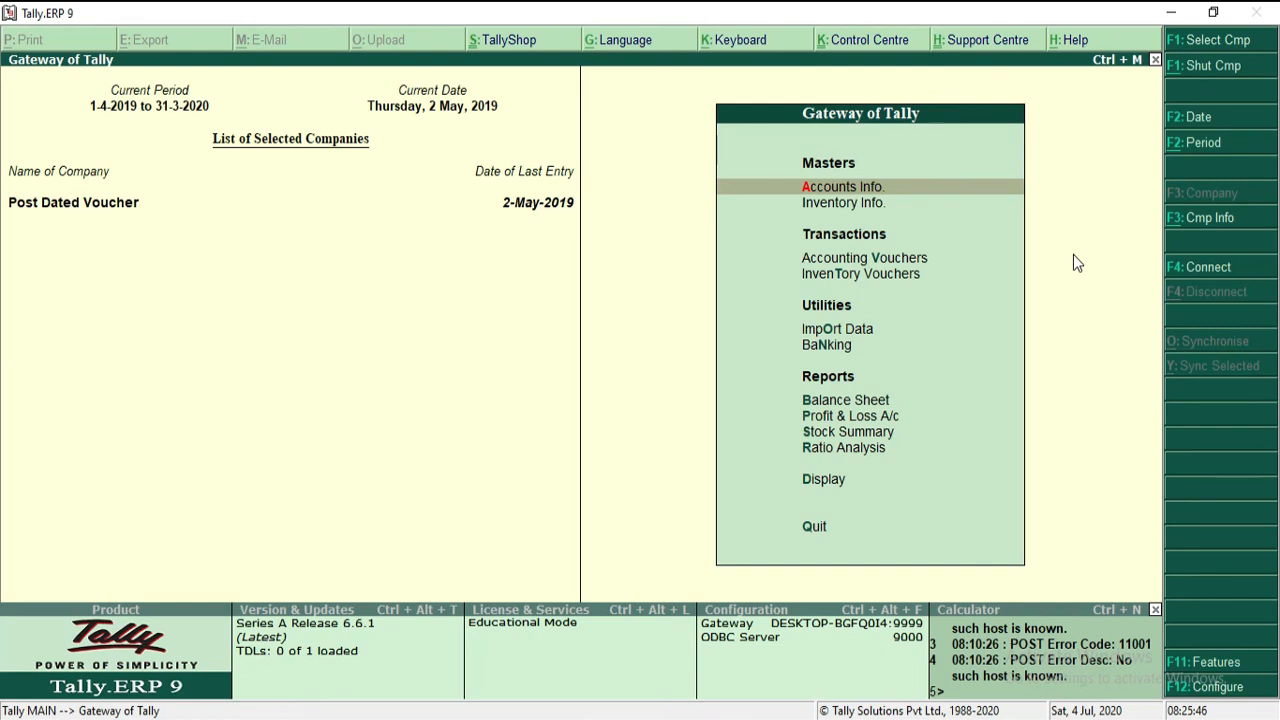